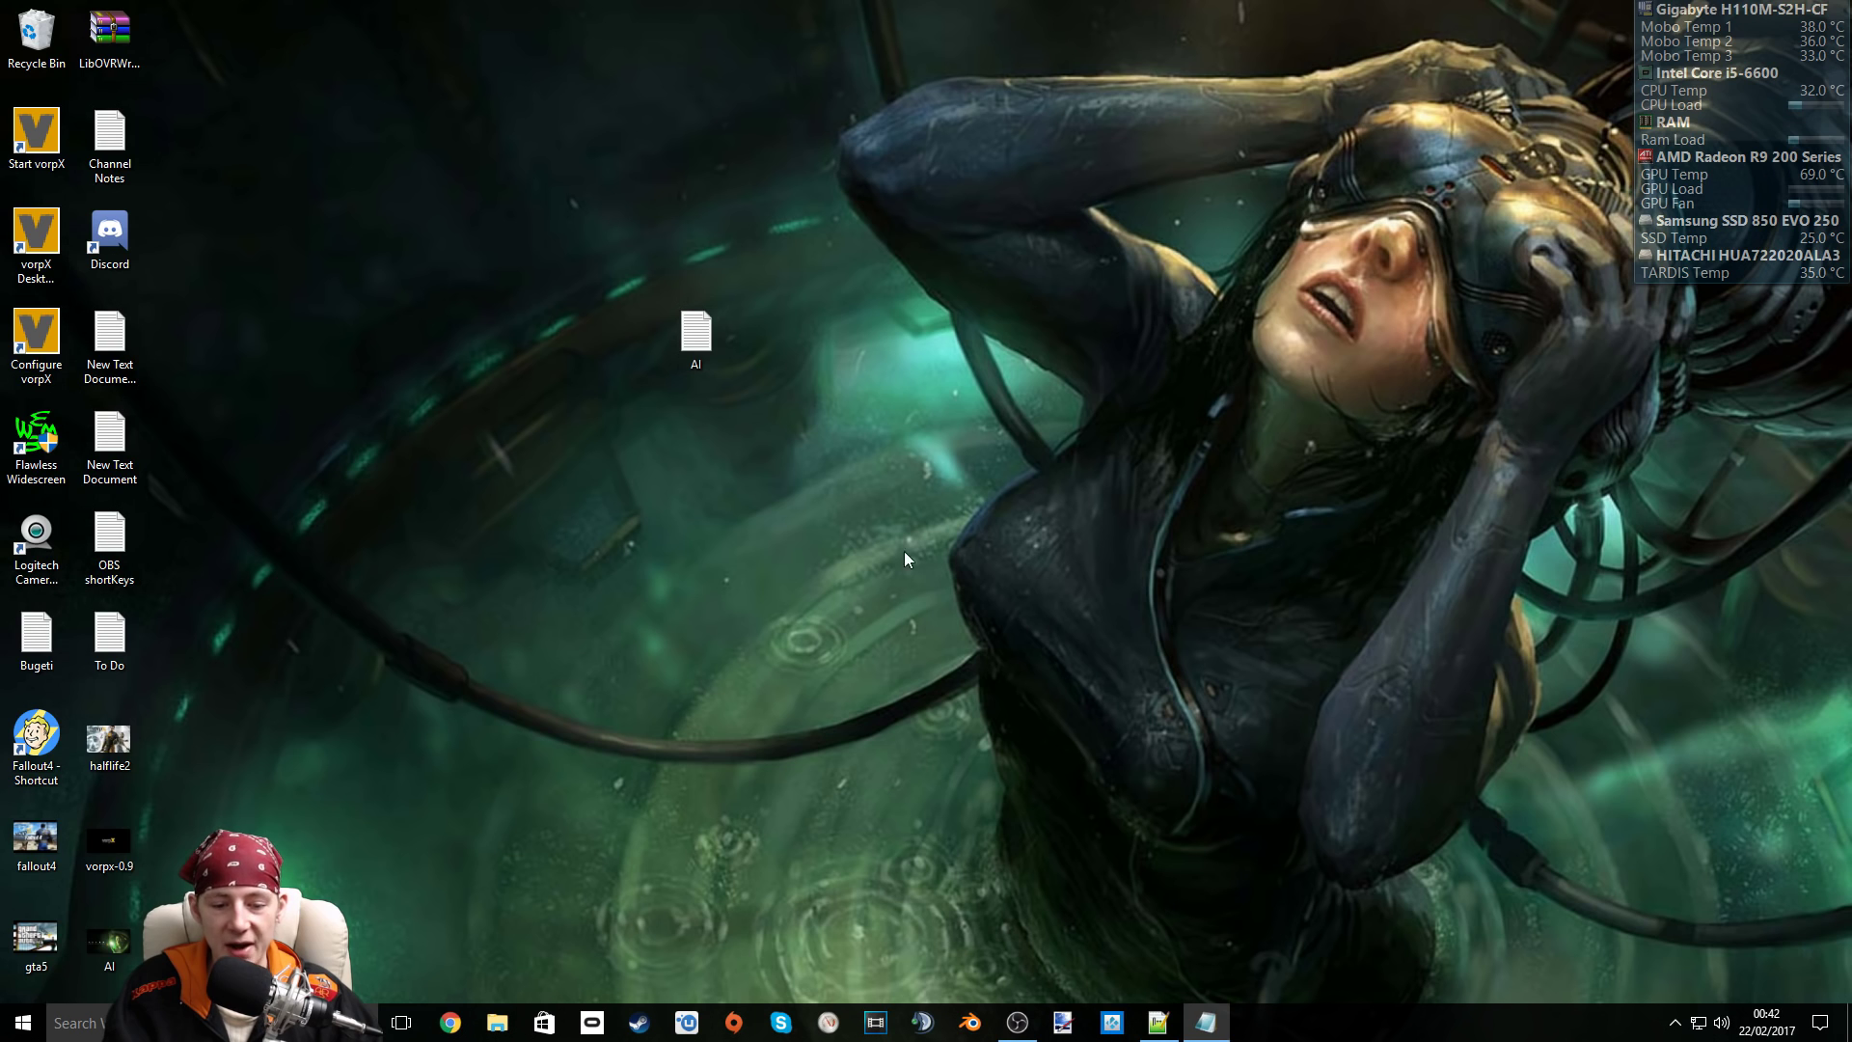
Step: Open the DATA folder of Alien Isolation under SteamLibrary\steamapps\common on the TARDIS Drive (D:)
click(497, 1022)
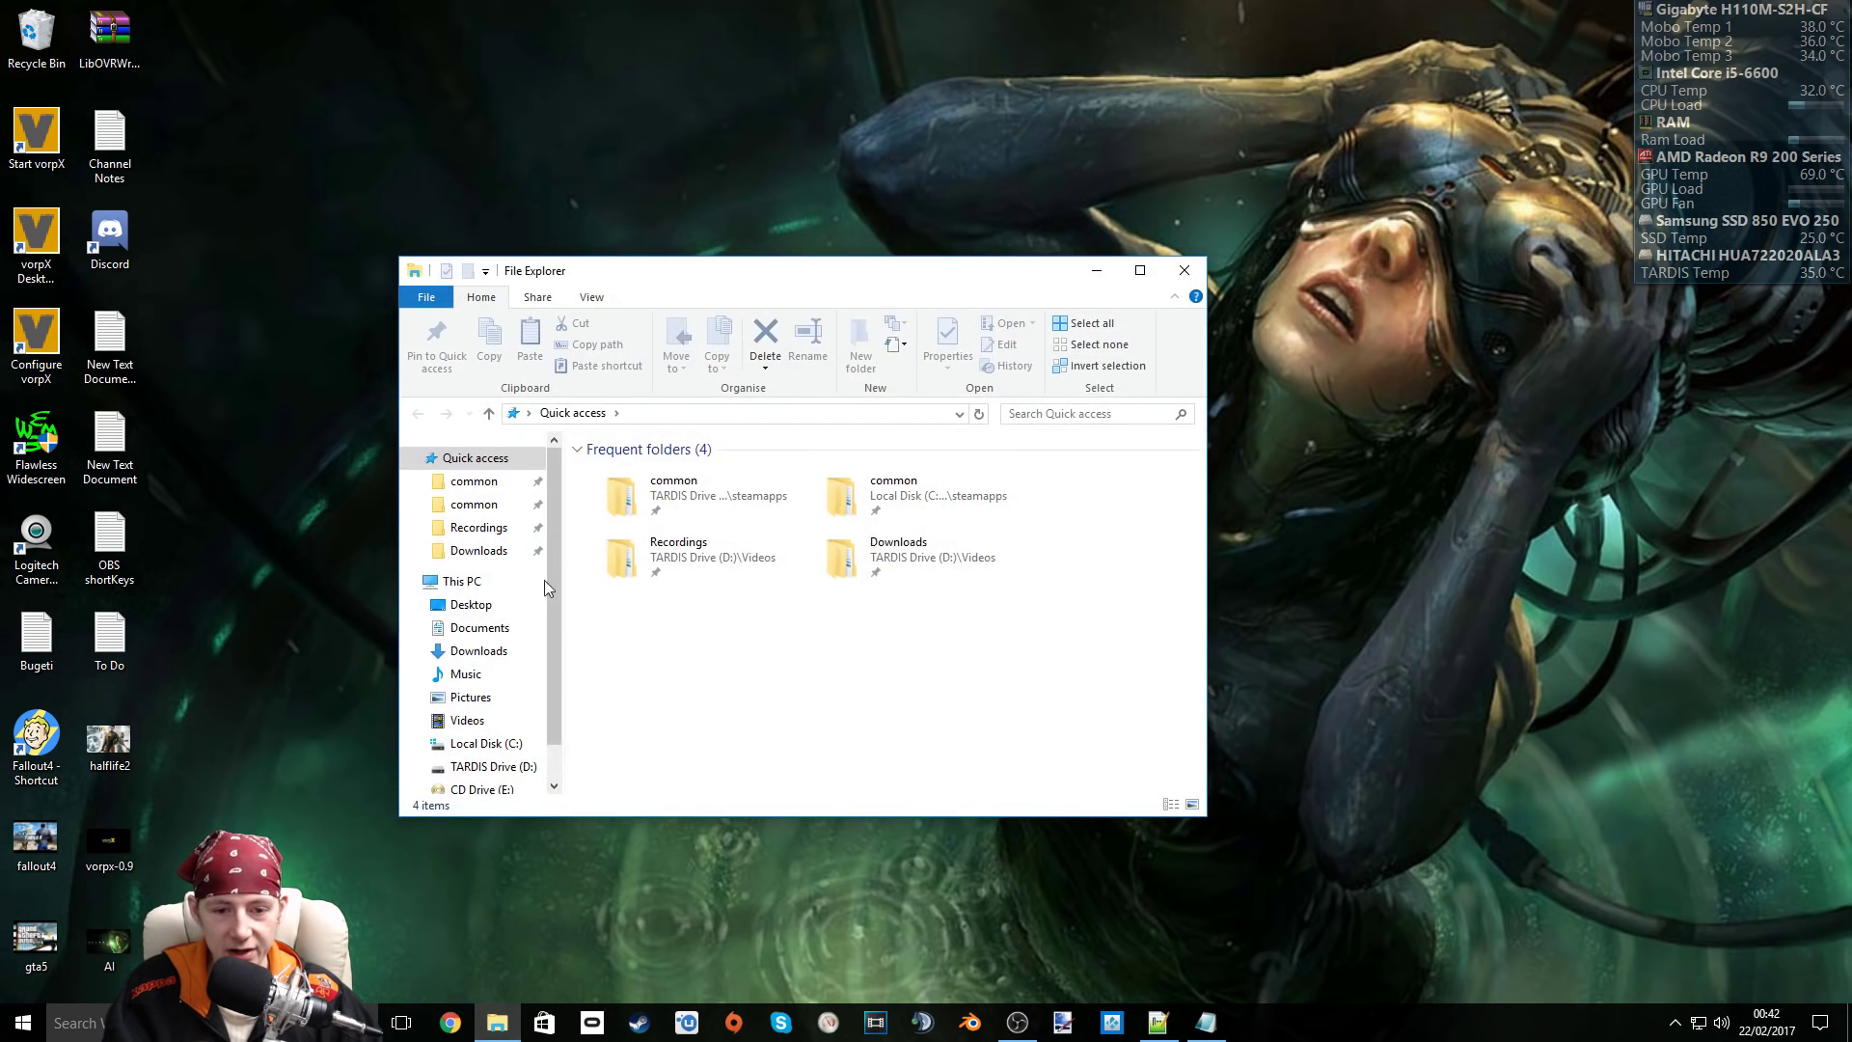
click(494, 767)
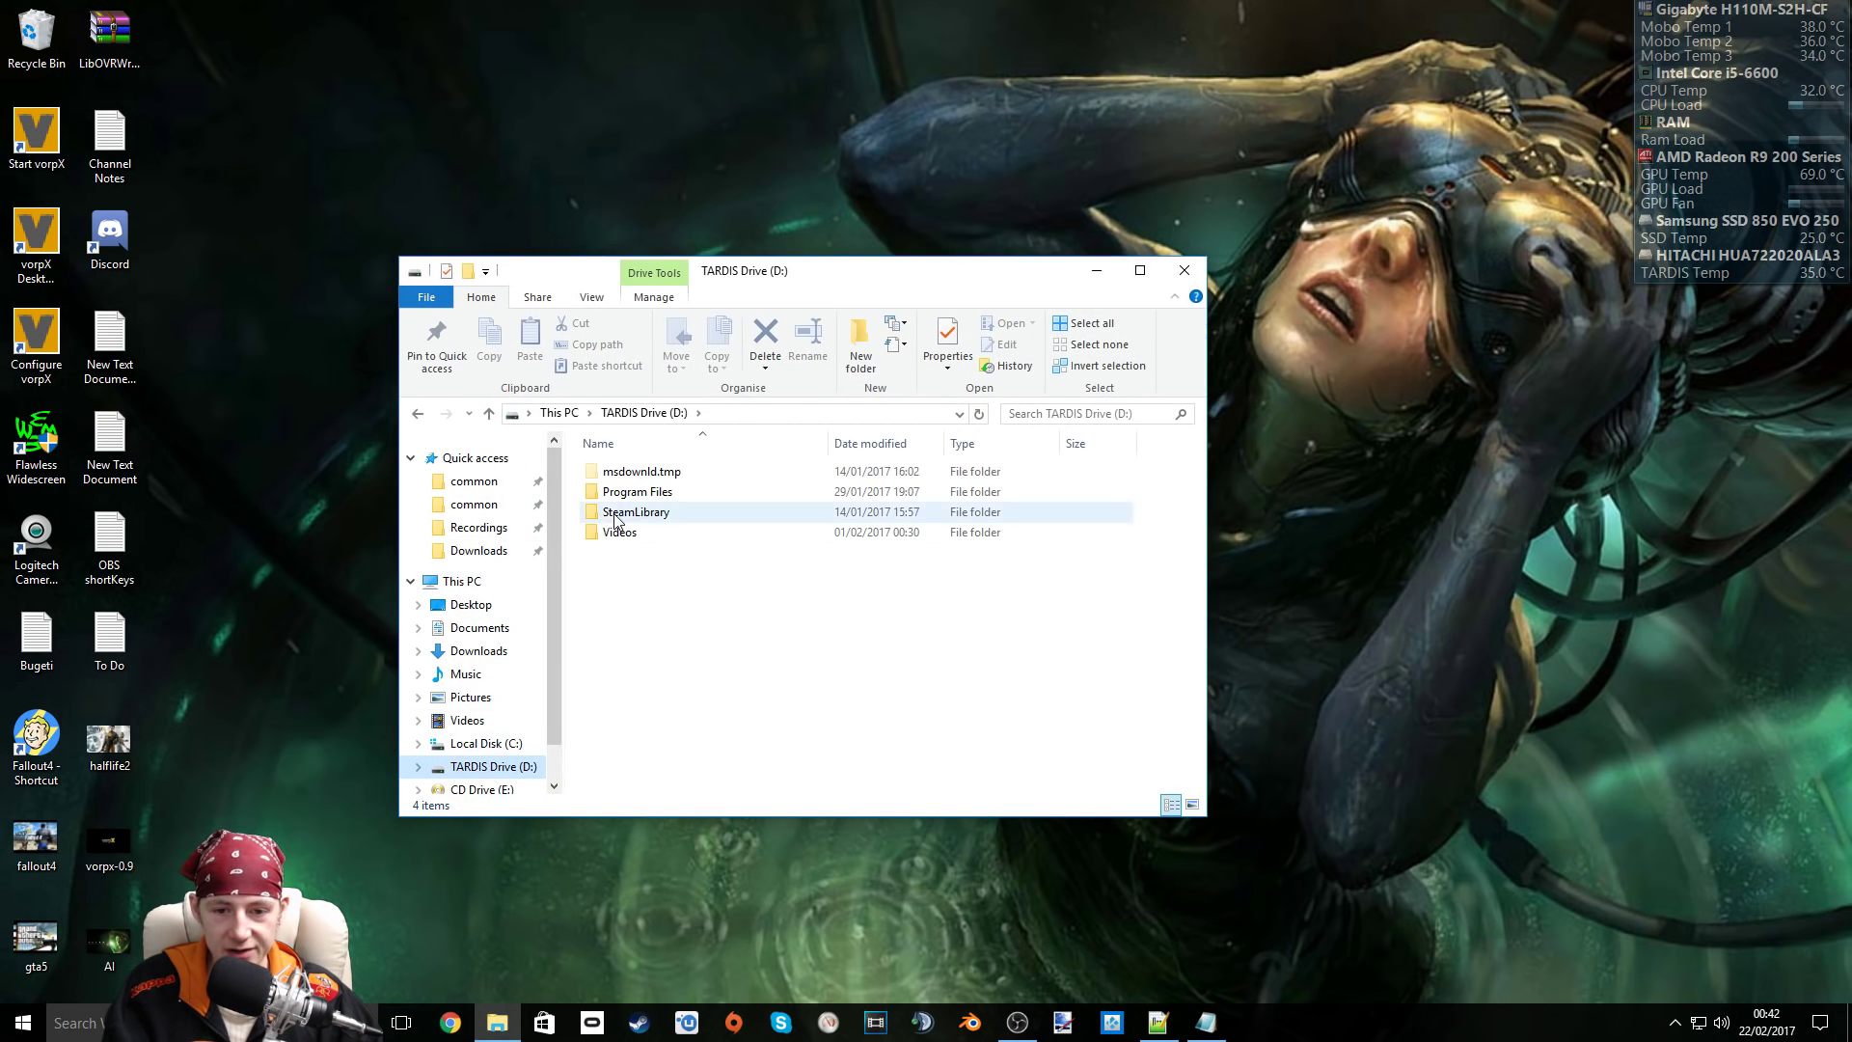
double_click(620, 514)
double_click(634, 473)
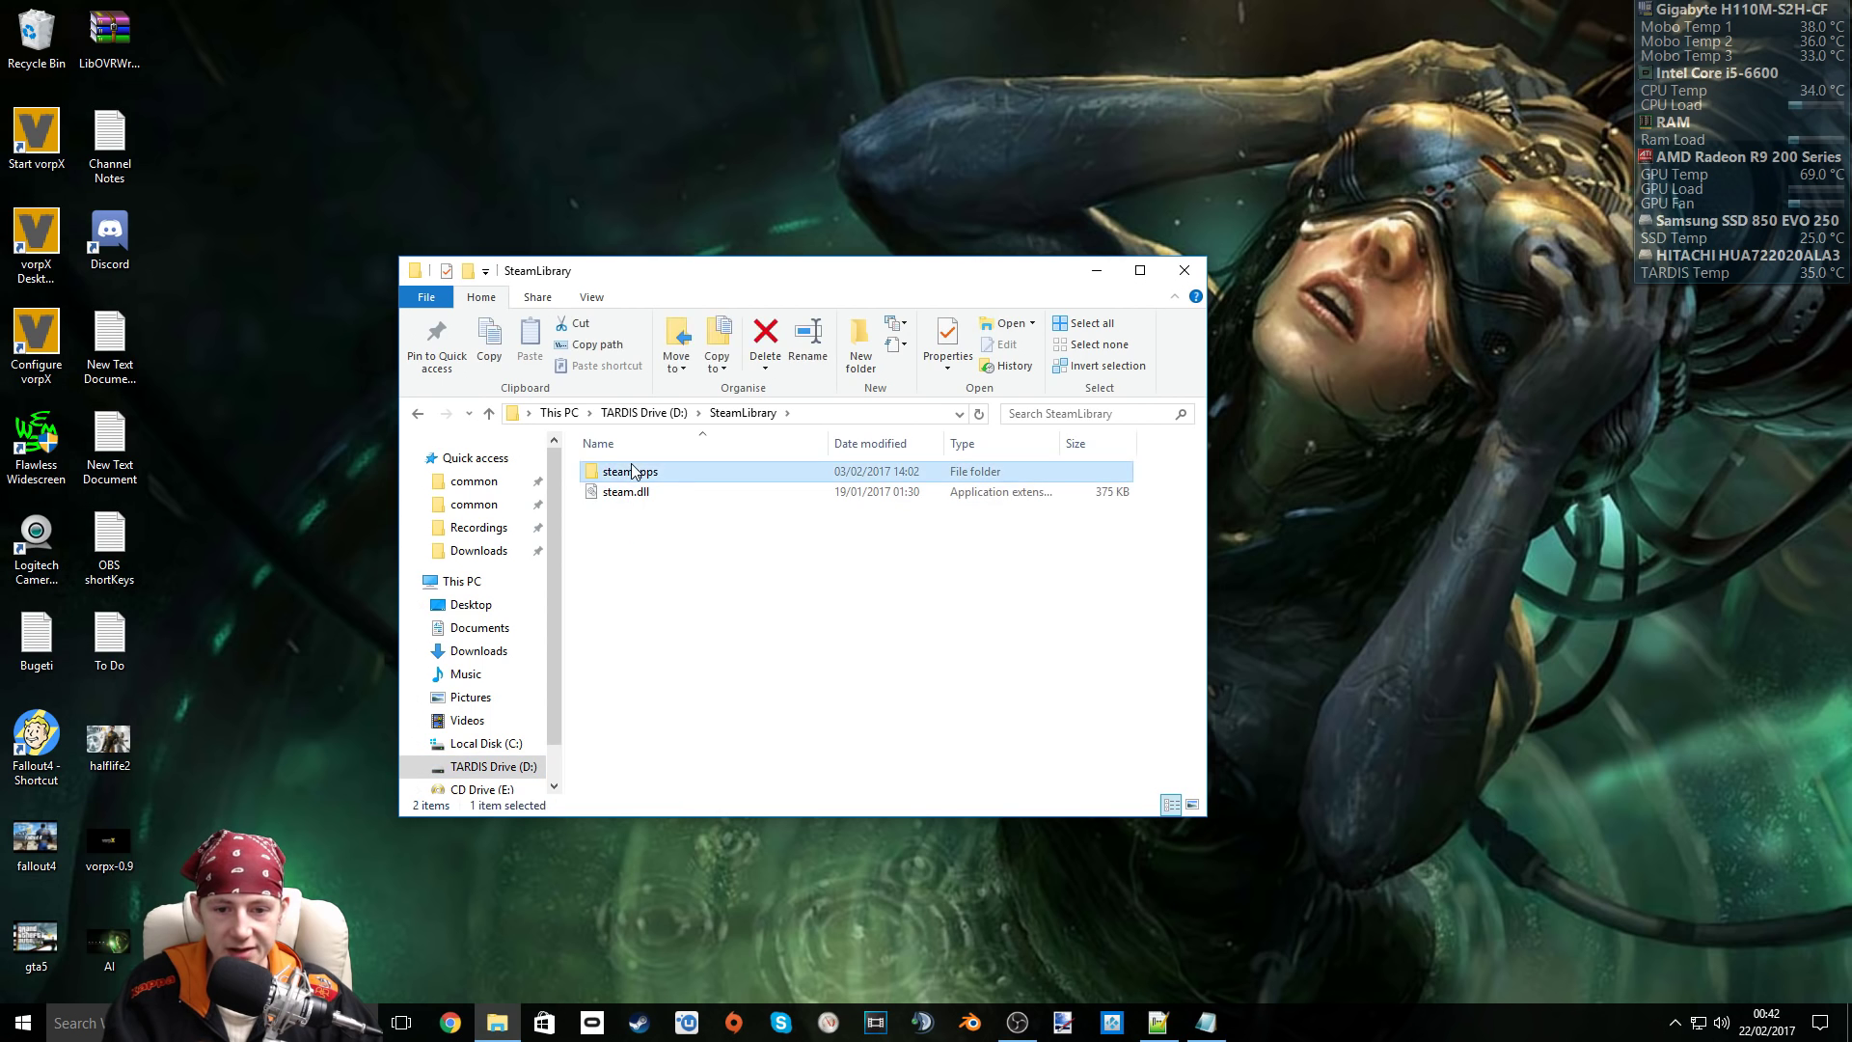
double_click(627, 472)
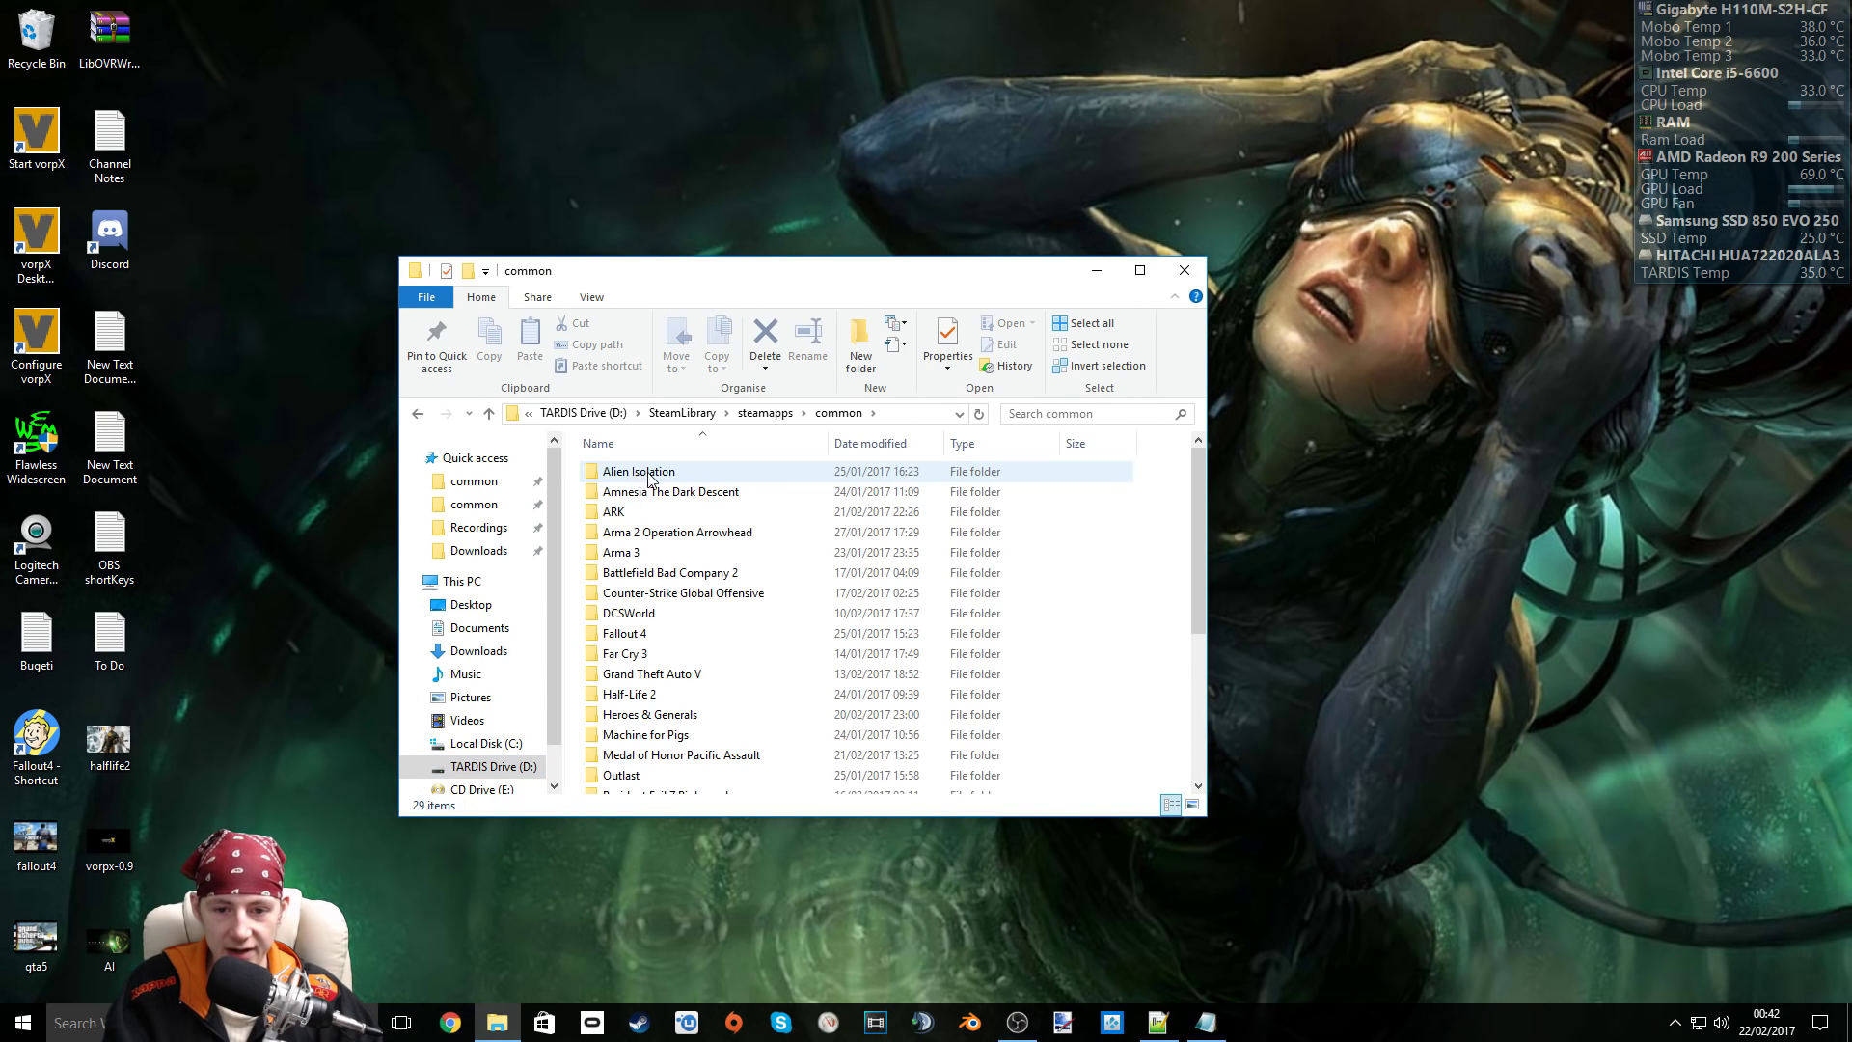
double_click(643, 477)
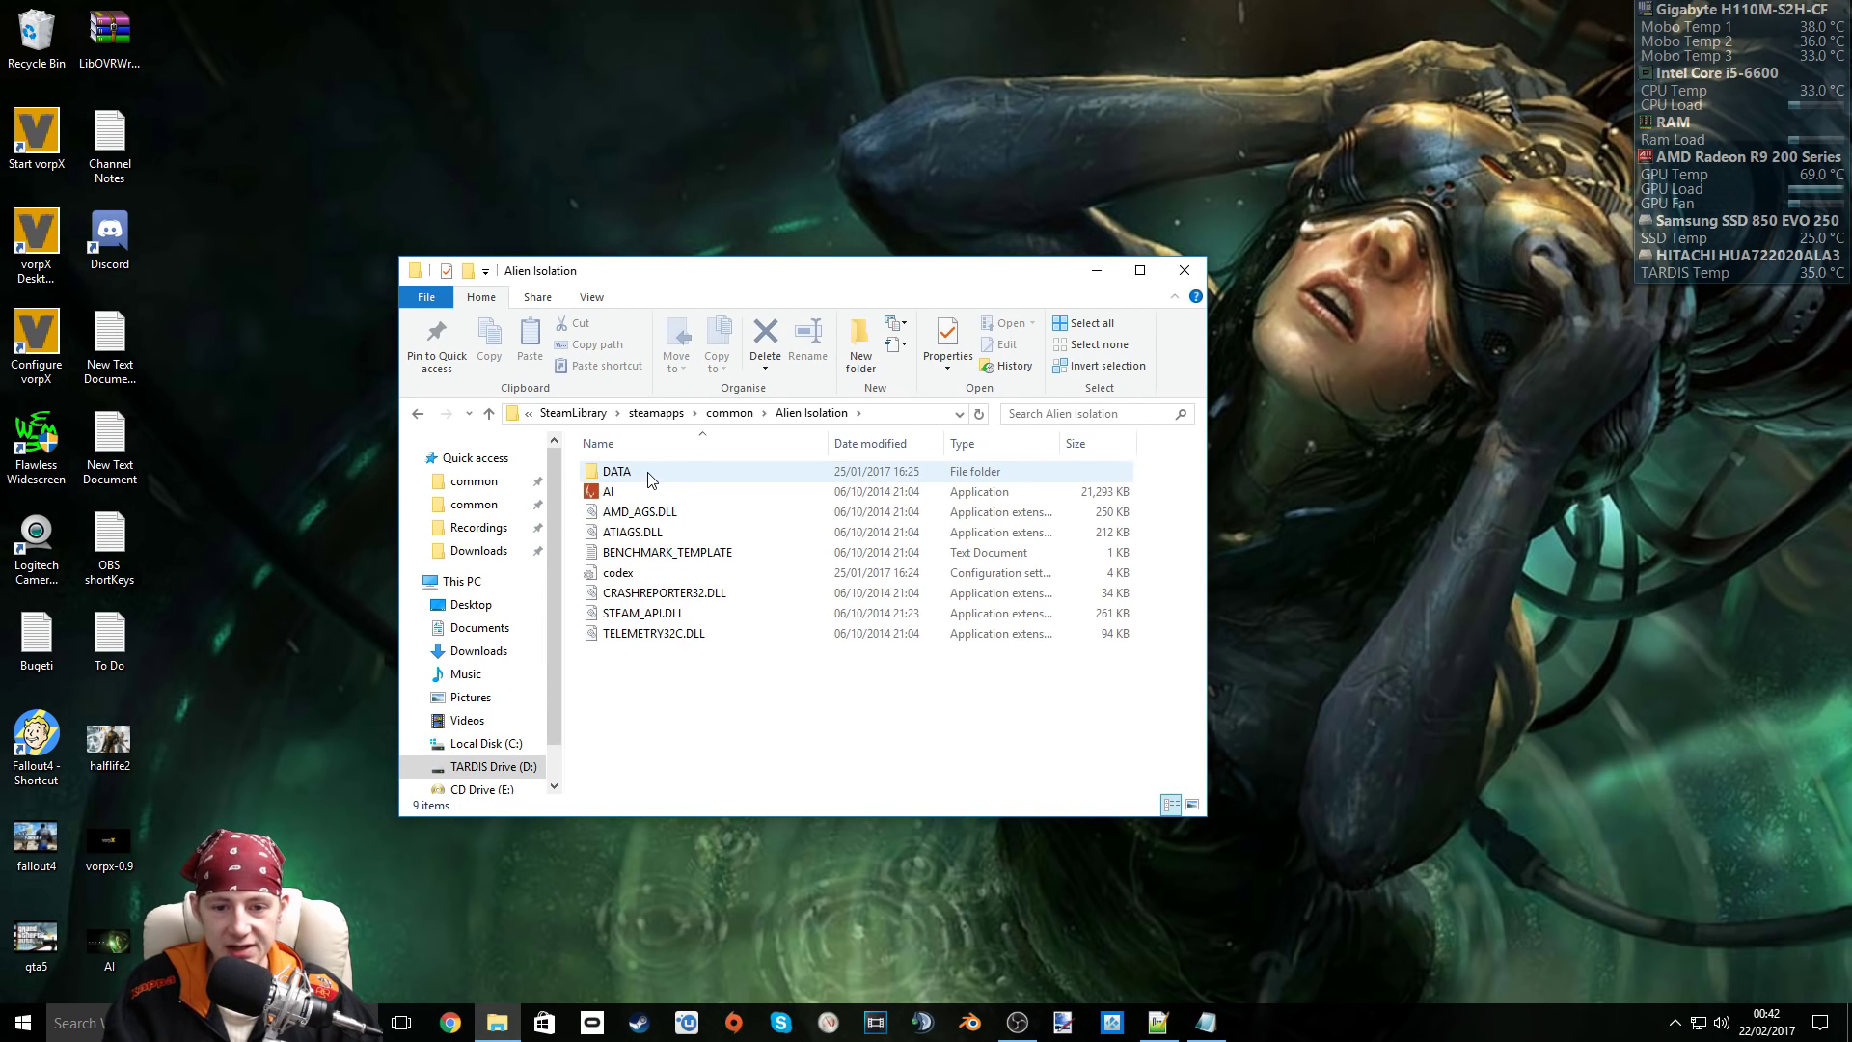
double_click(649, 472)
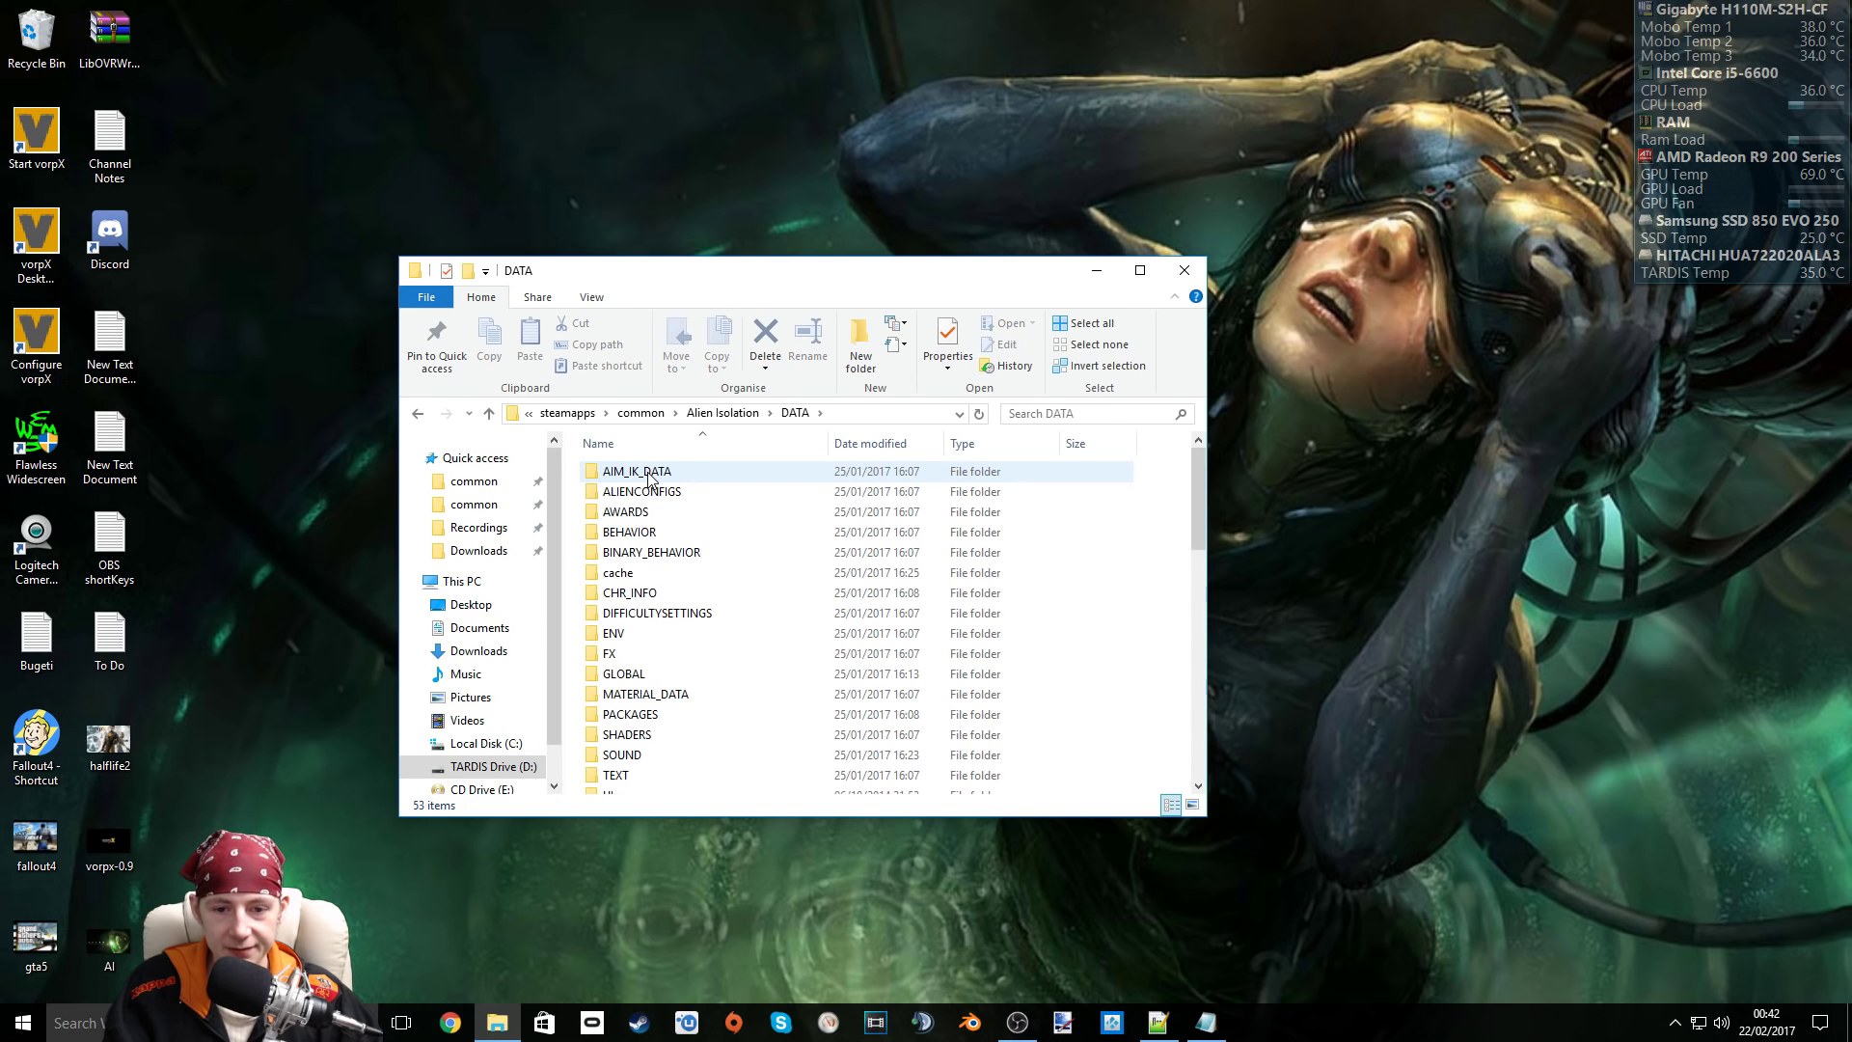
Step: Open the ENGINE_SETTINGS XML file from the DATA folder for editing in Notepad++
scroll(645, 680, down, 4)
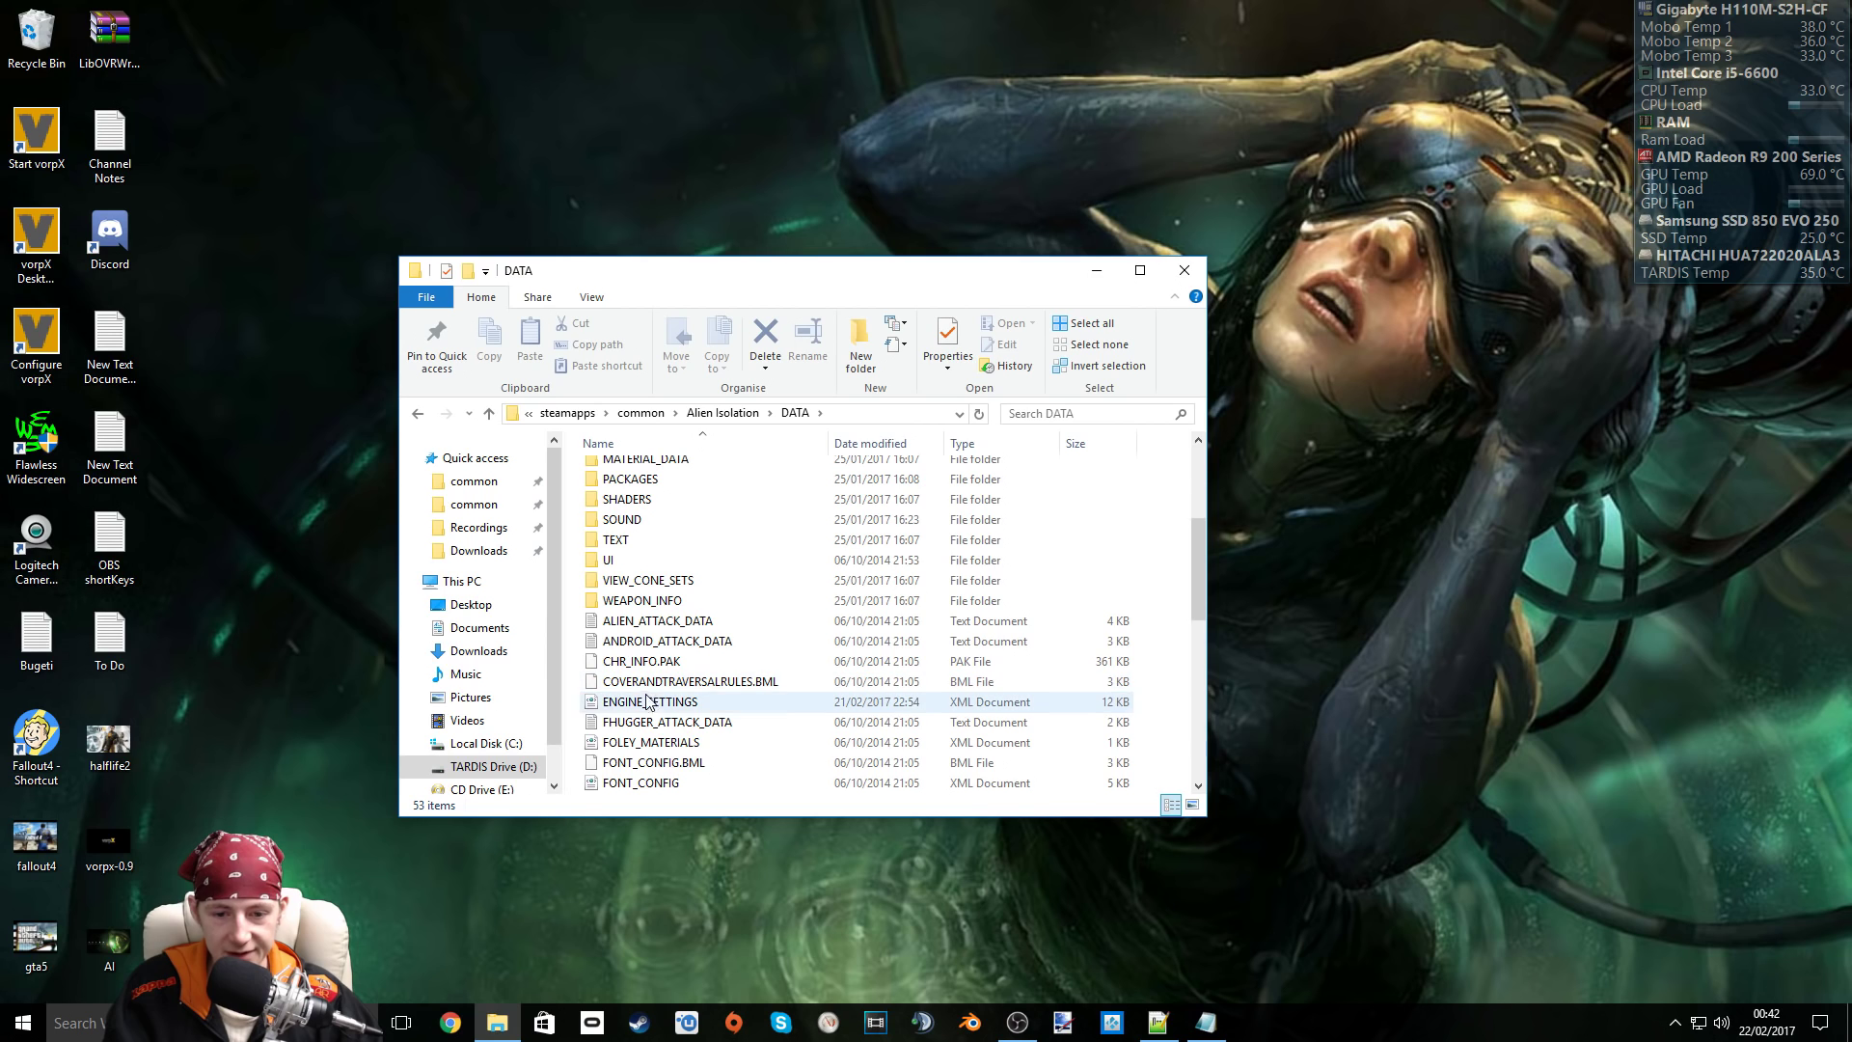
click(649, 704)
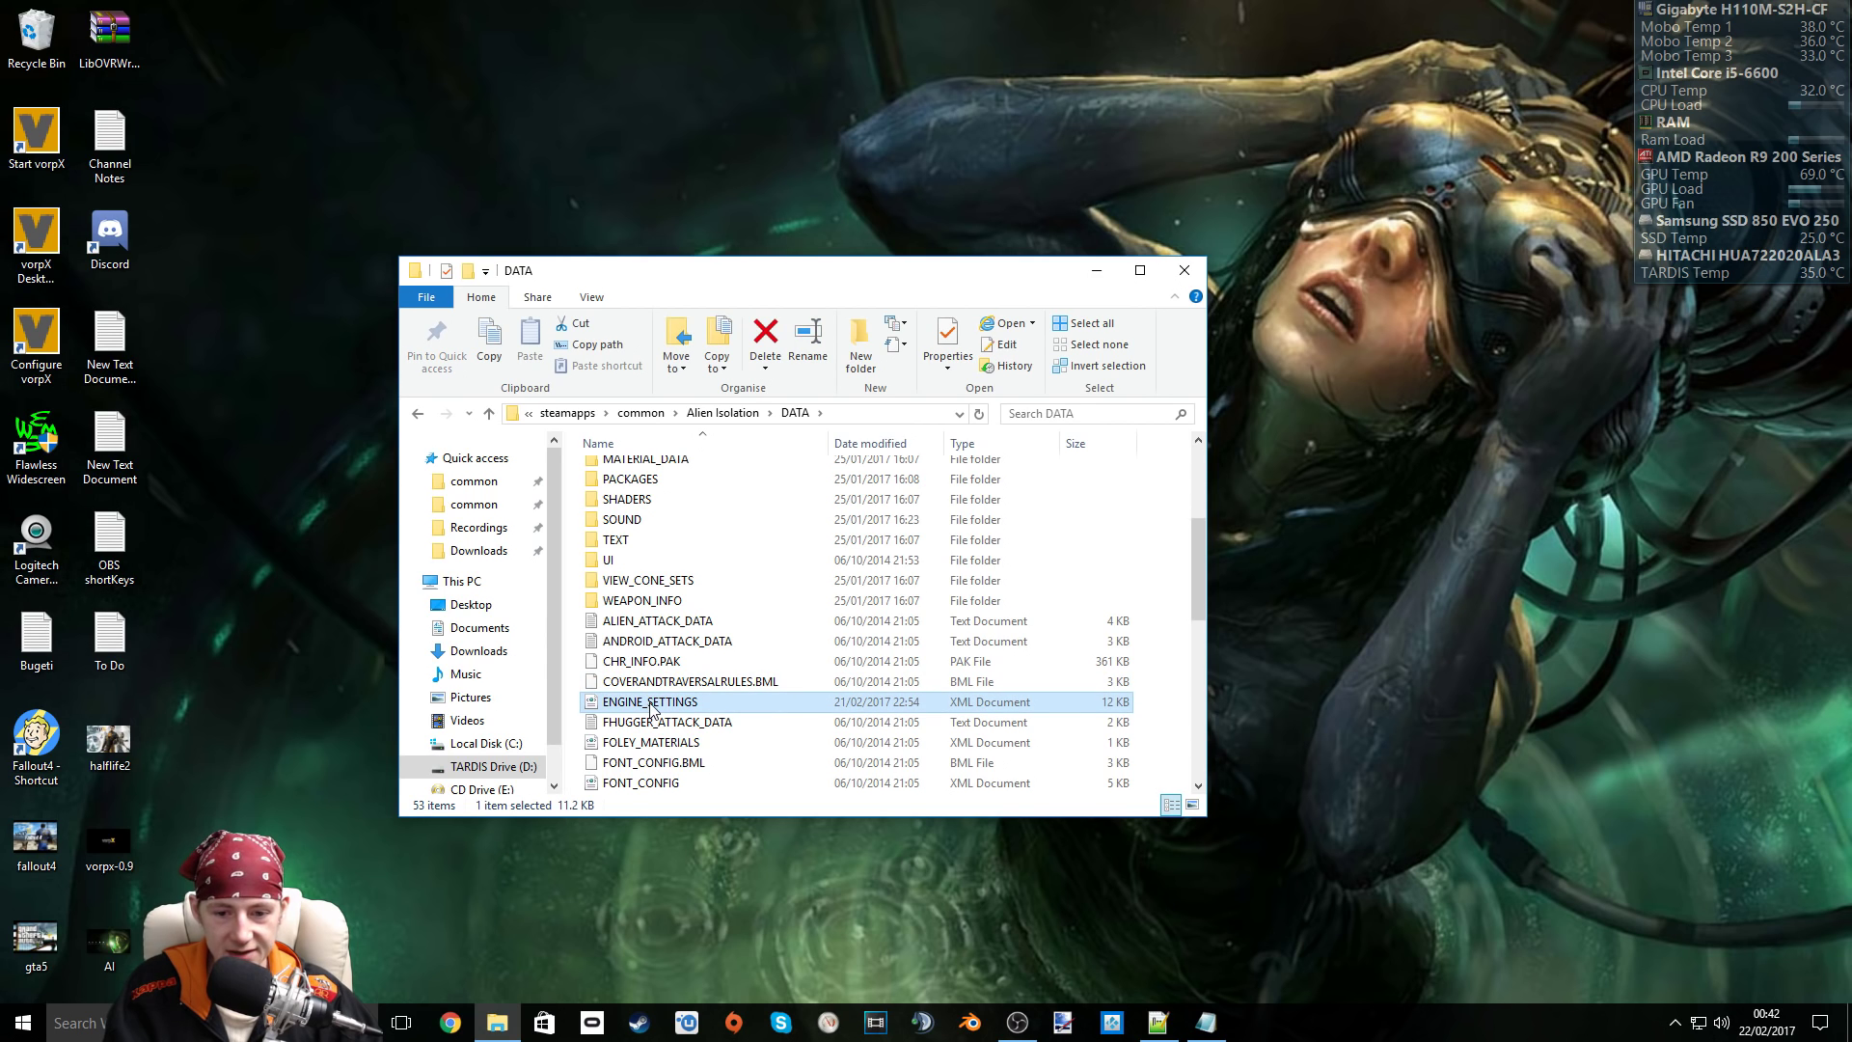
right_click(651, 710)
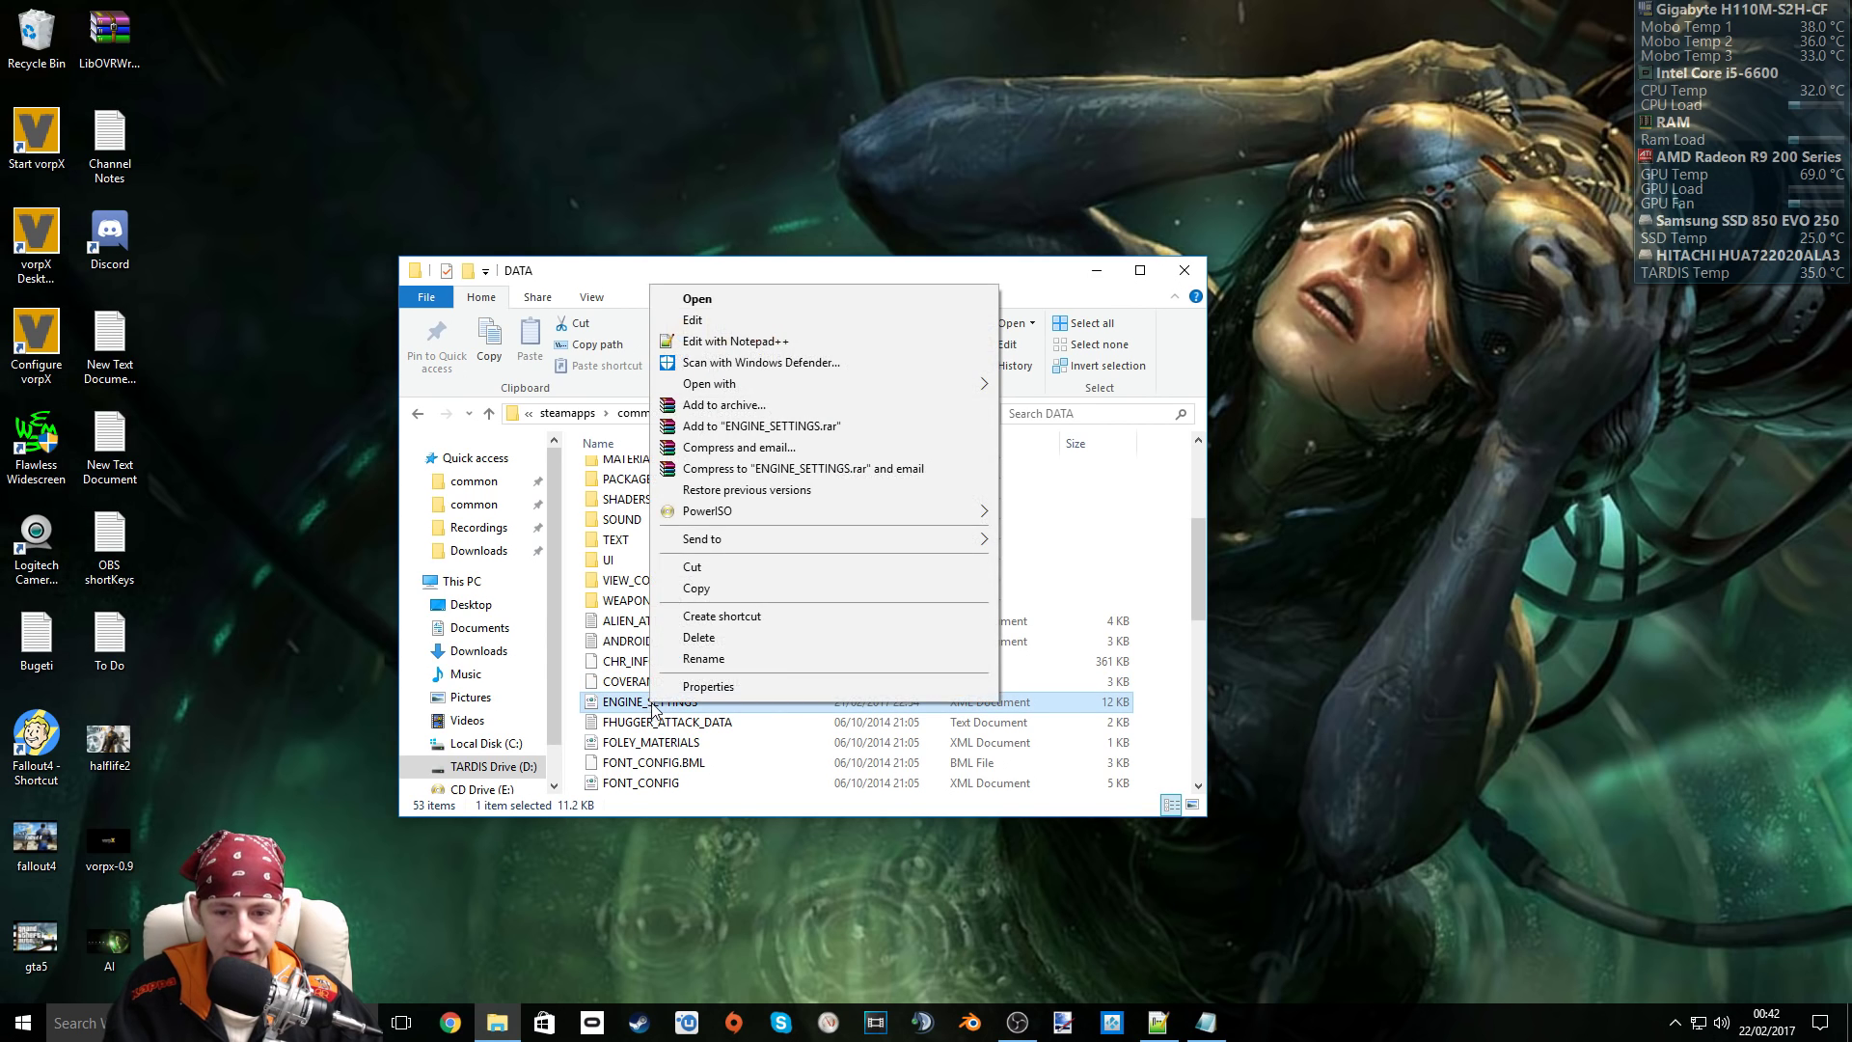
click(771, 320)
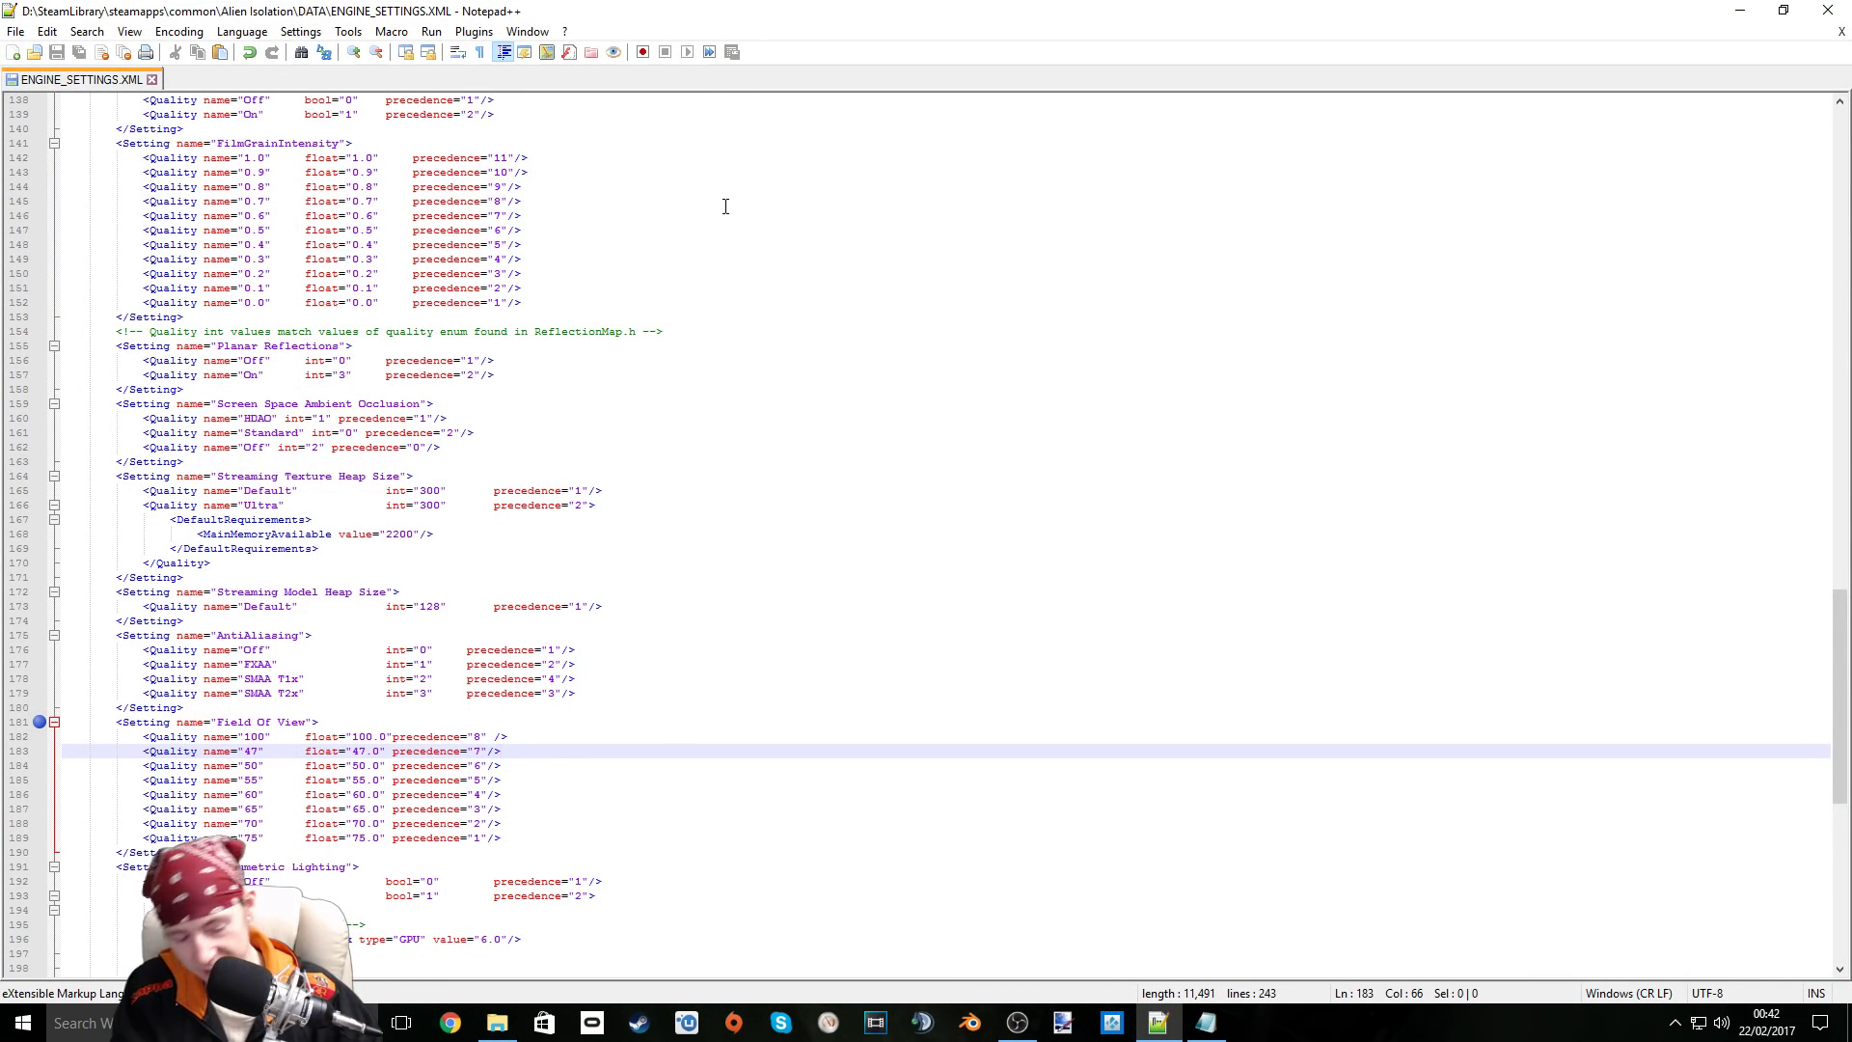
Step: Search the file for "Field Of View" and select the quality line named 100 in that setting
key(ctrl+f)
click(1111, 441)
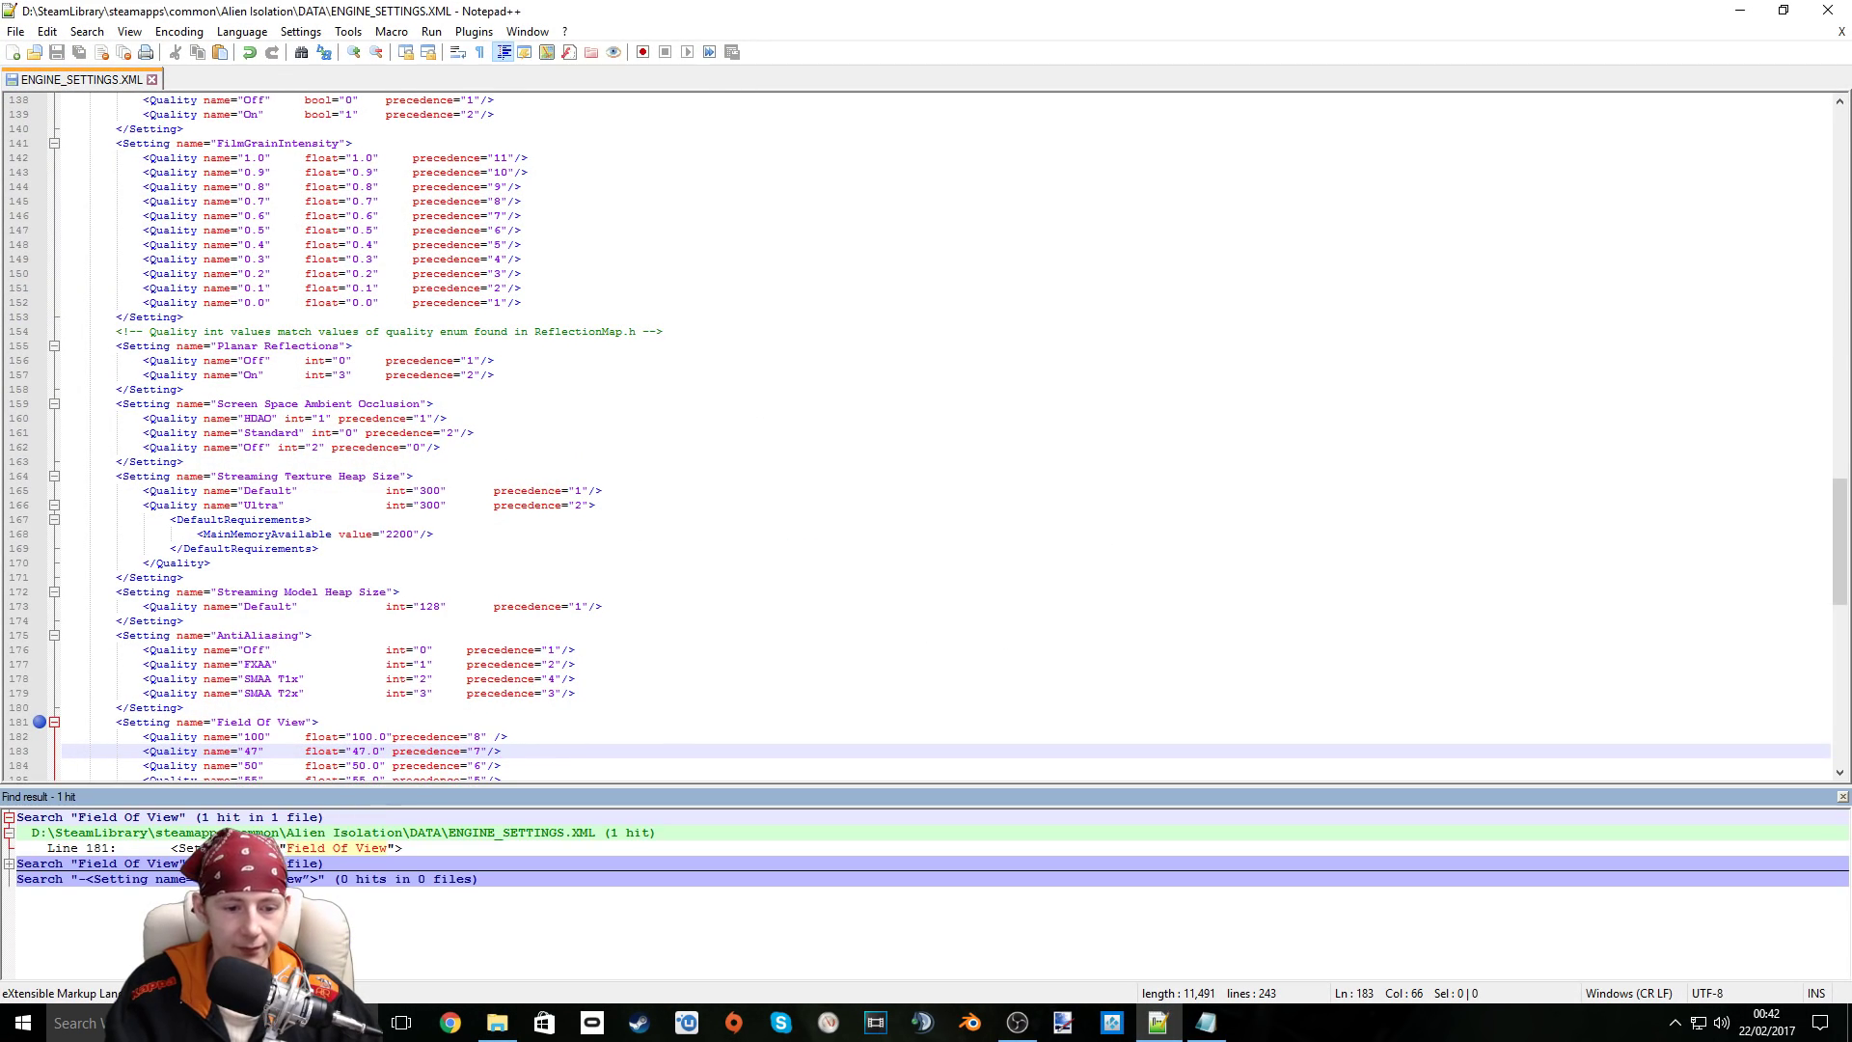
double_click(364, 849)
scroll(328, 733, down, 6)
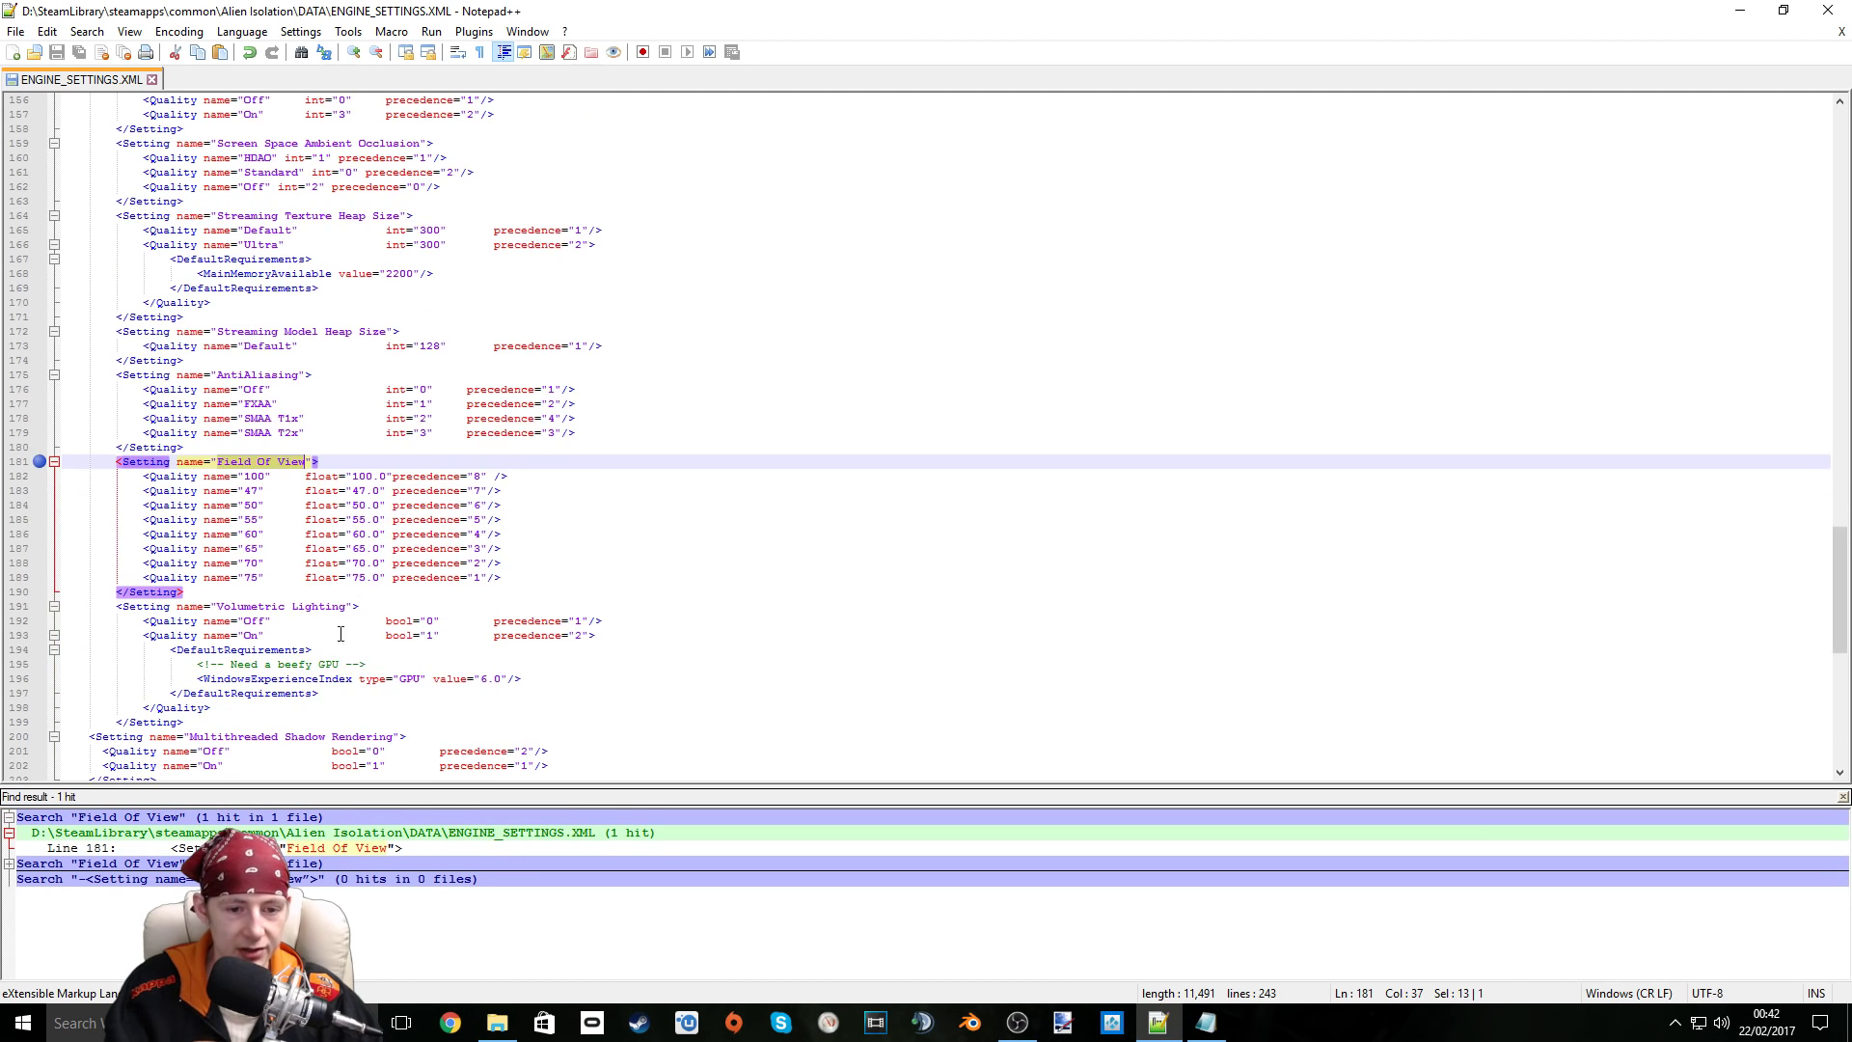
drag(512, 478, 142, 479)
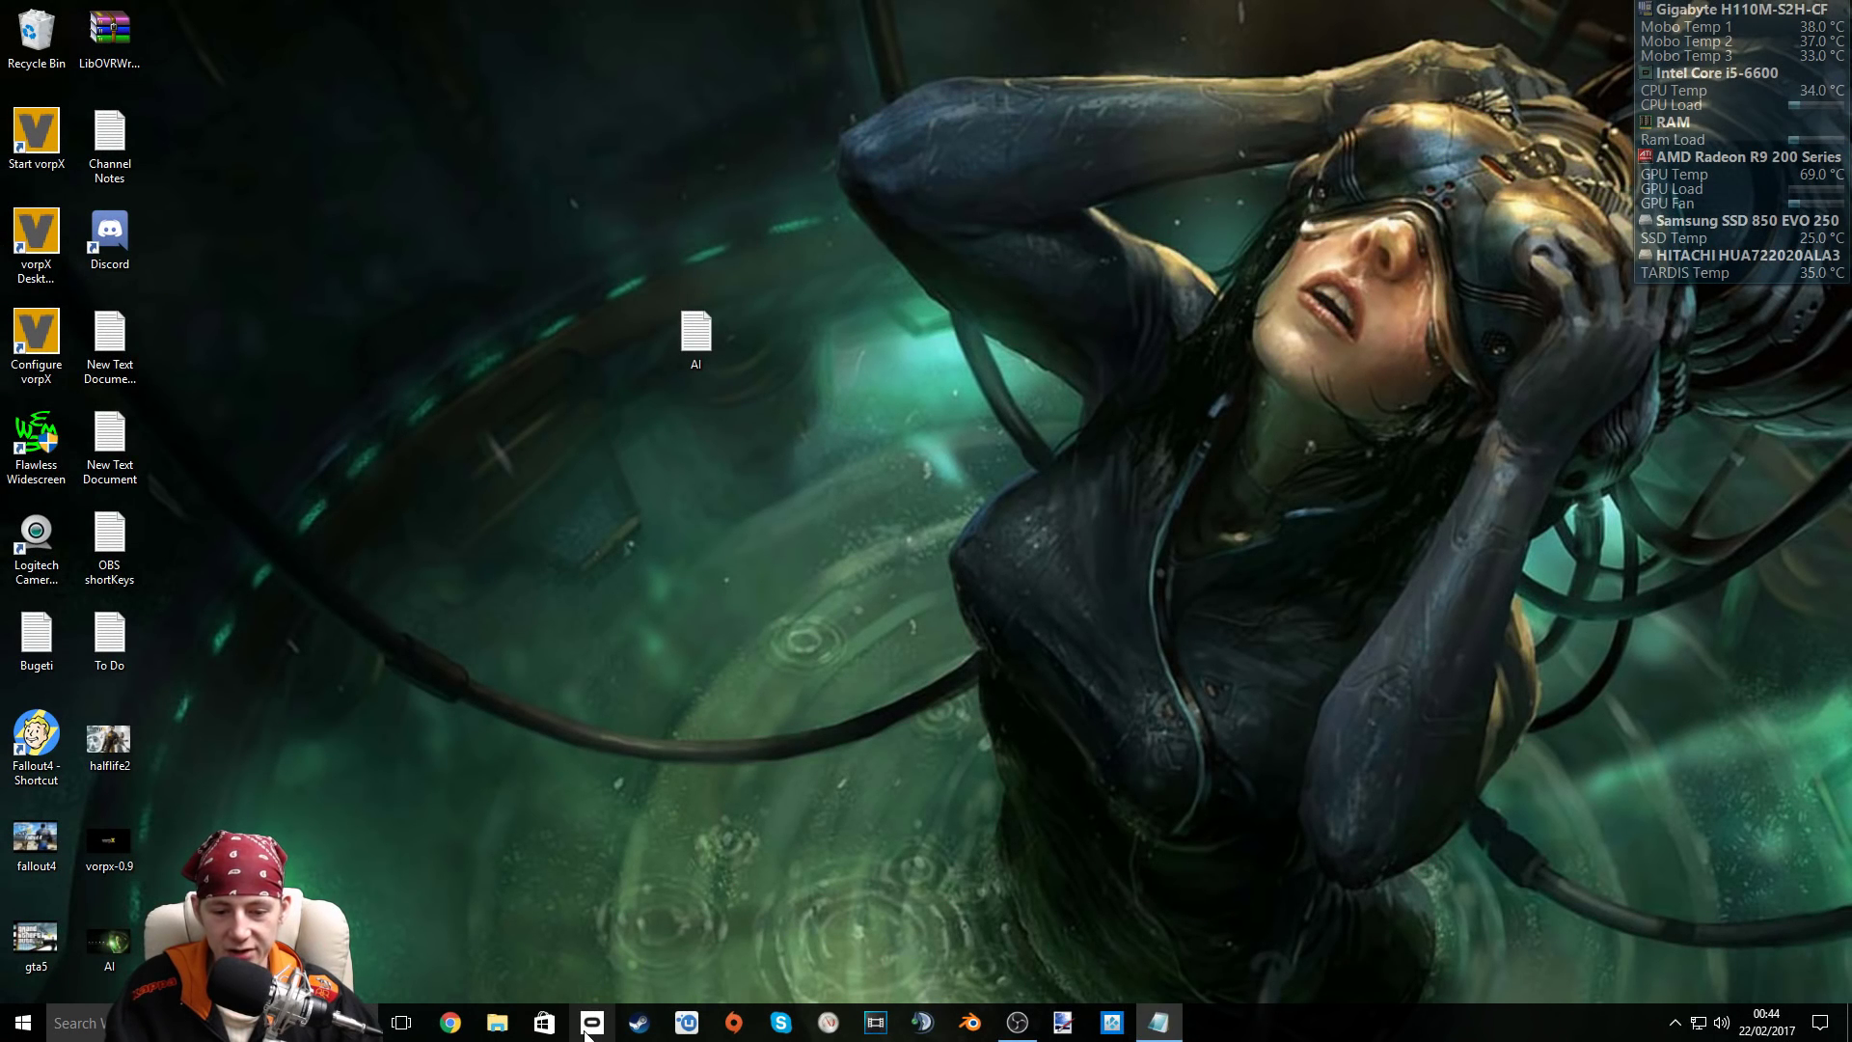
Step: Start the Oculus software and open the vorpX configuration
click(590, 1024)
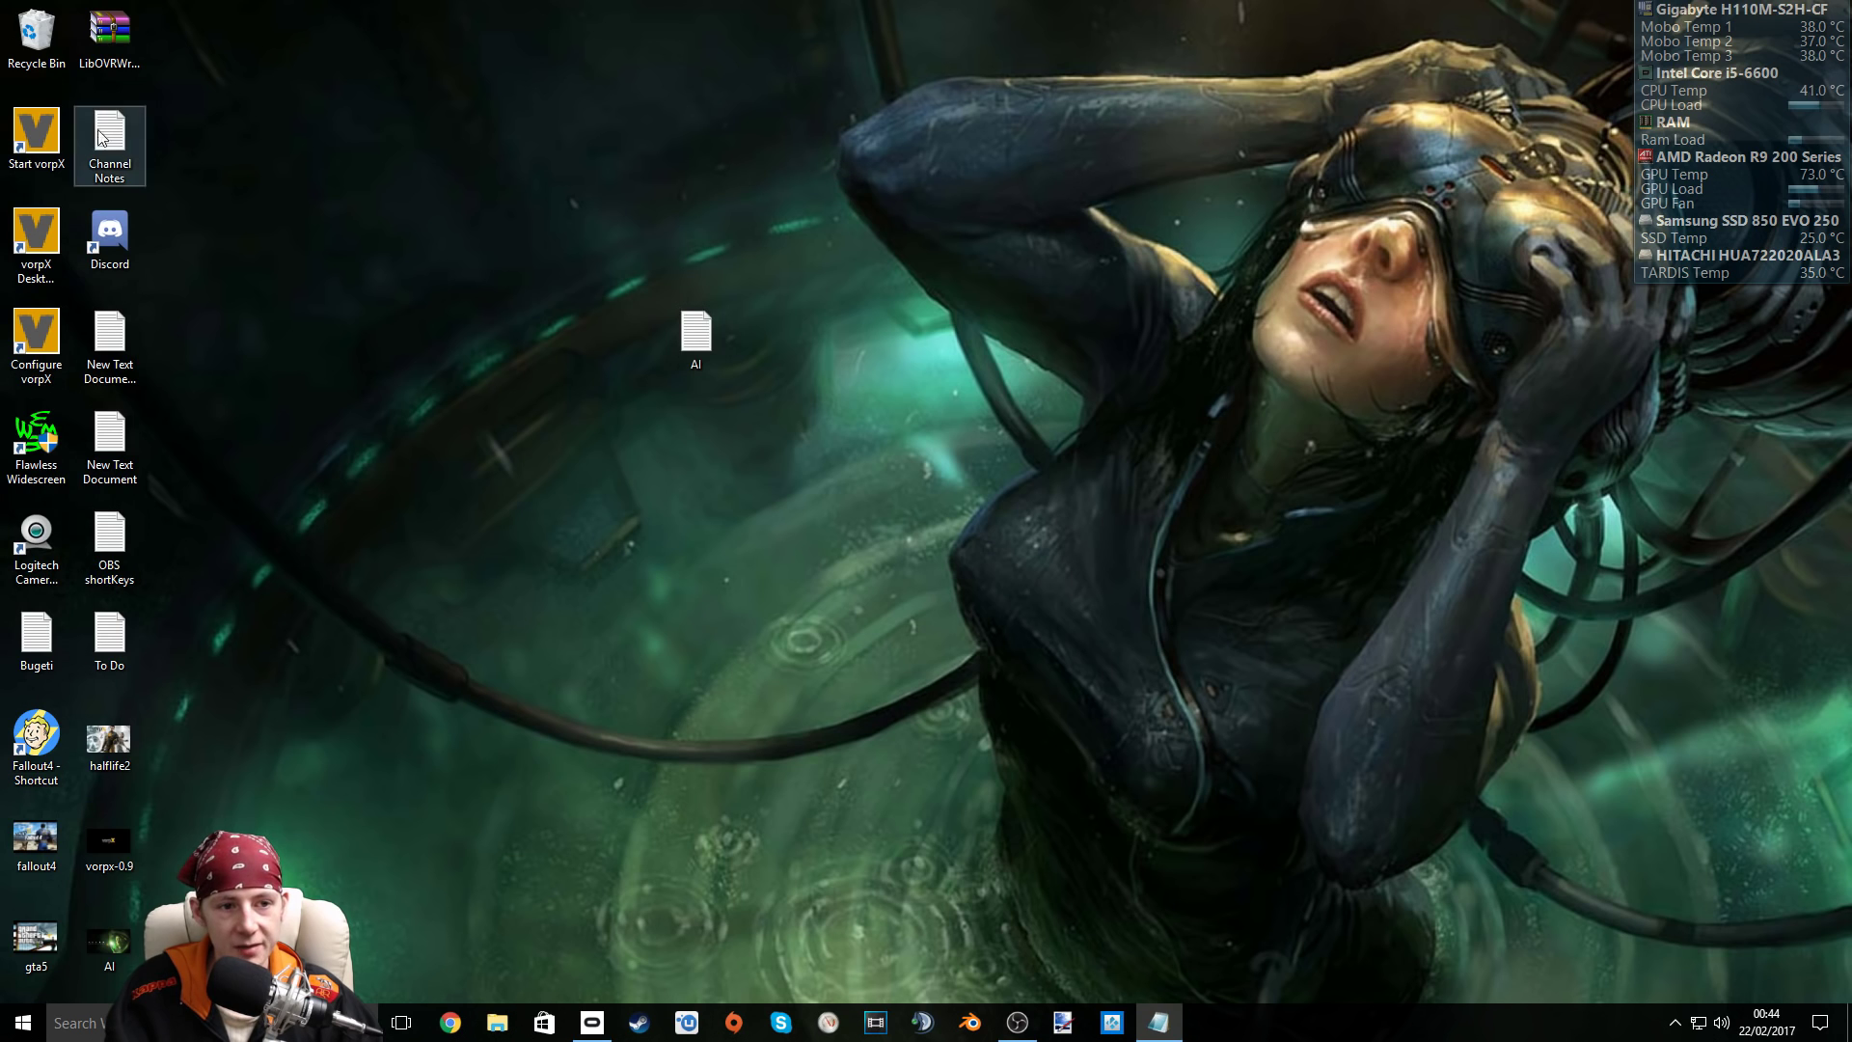
right_click(1675, 1026)
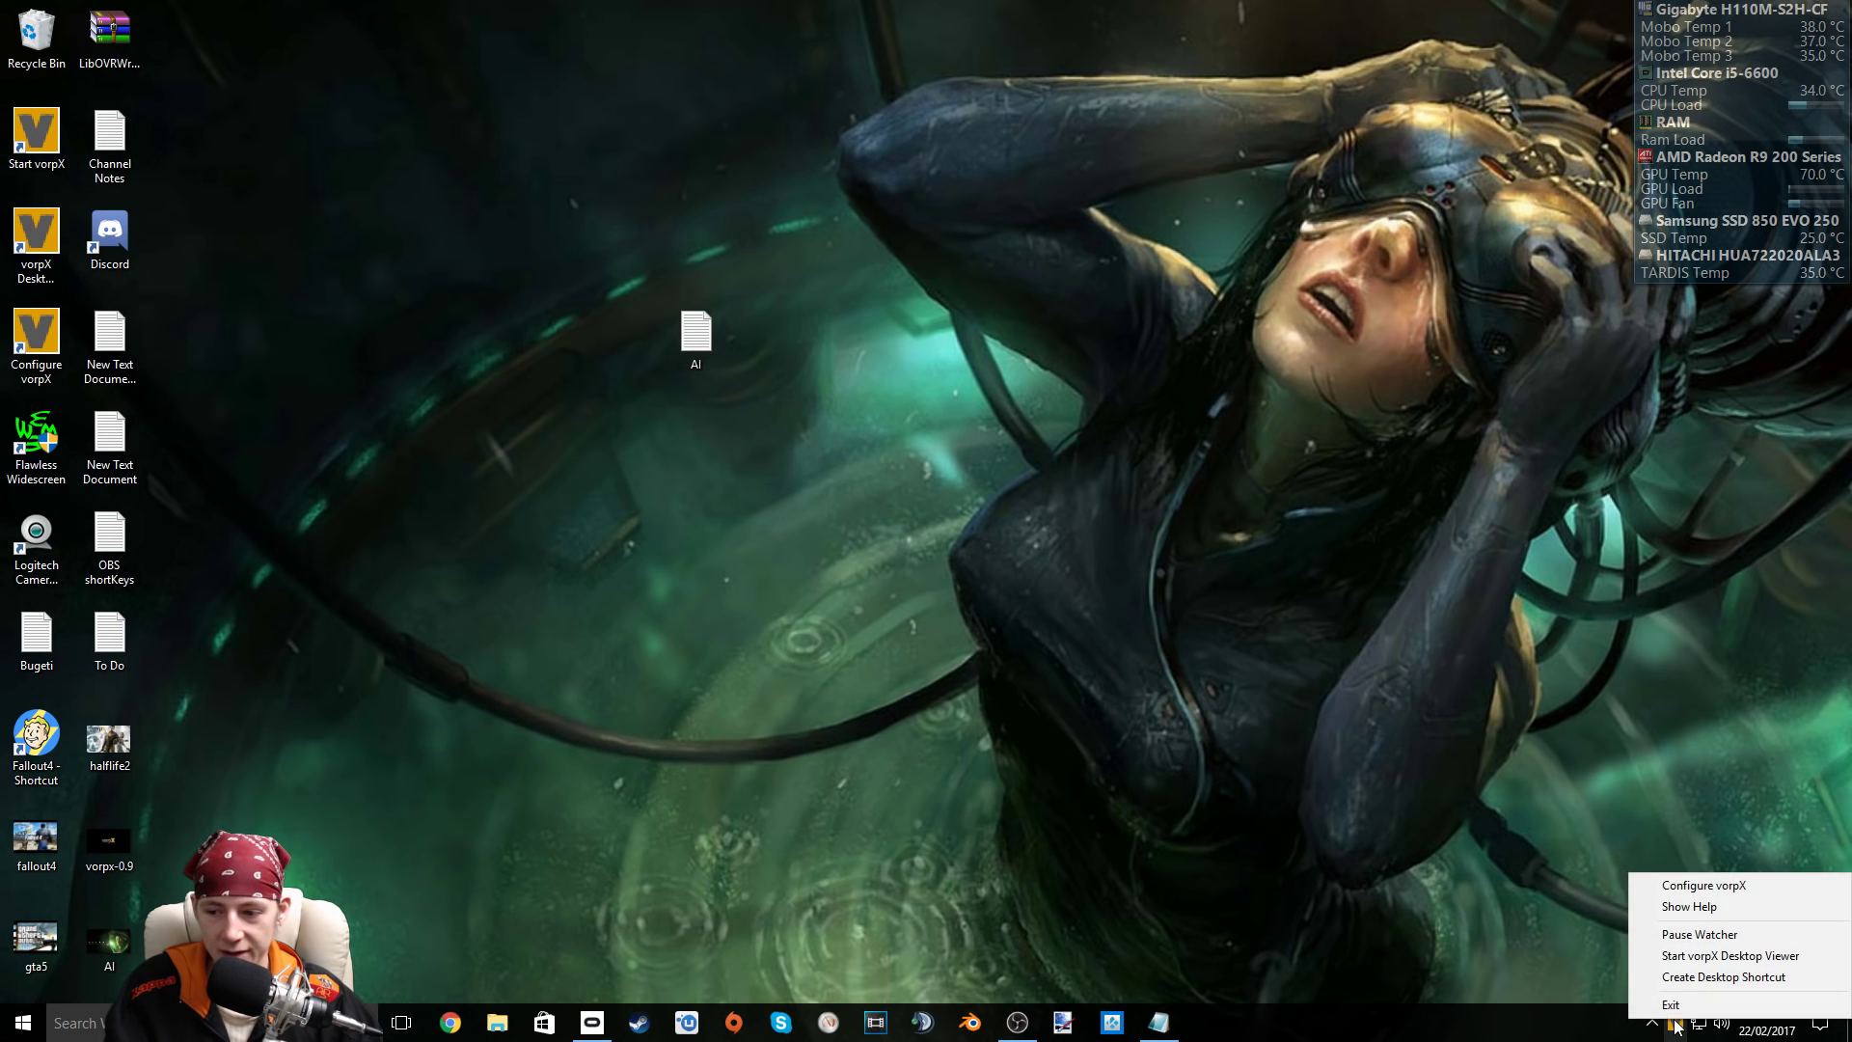
click(1690, 885)
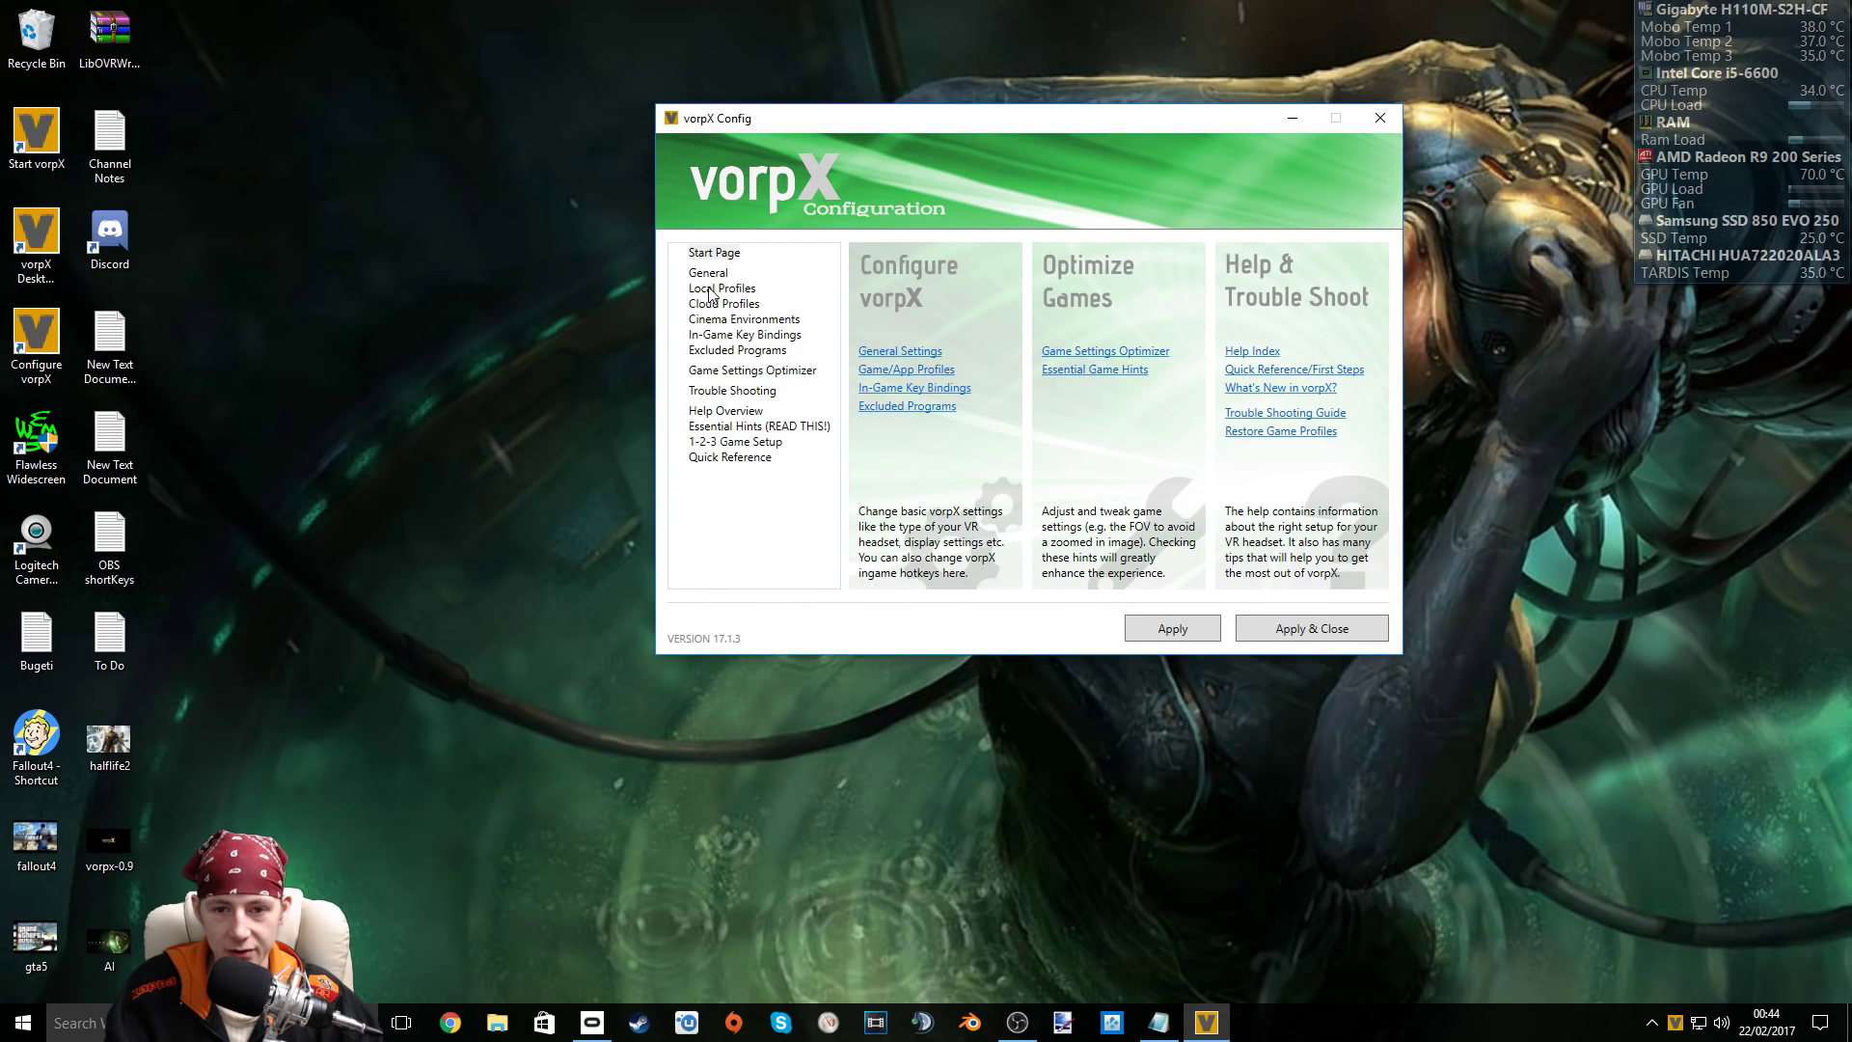
Step: Create a new local vorpX profile based on Alien Isolation with the suggested name, and open the Game Settings Optimizer
click(711, 289)
click(897, 274)
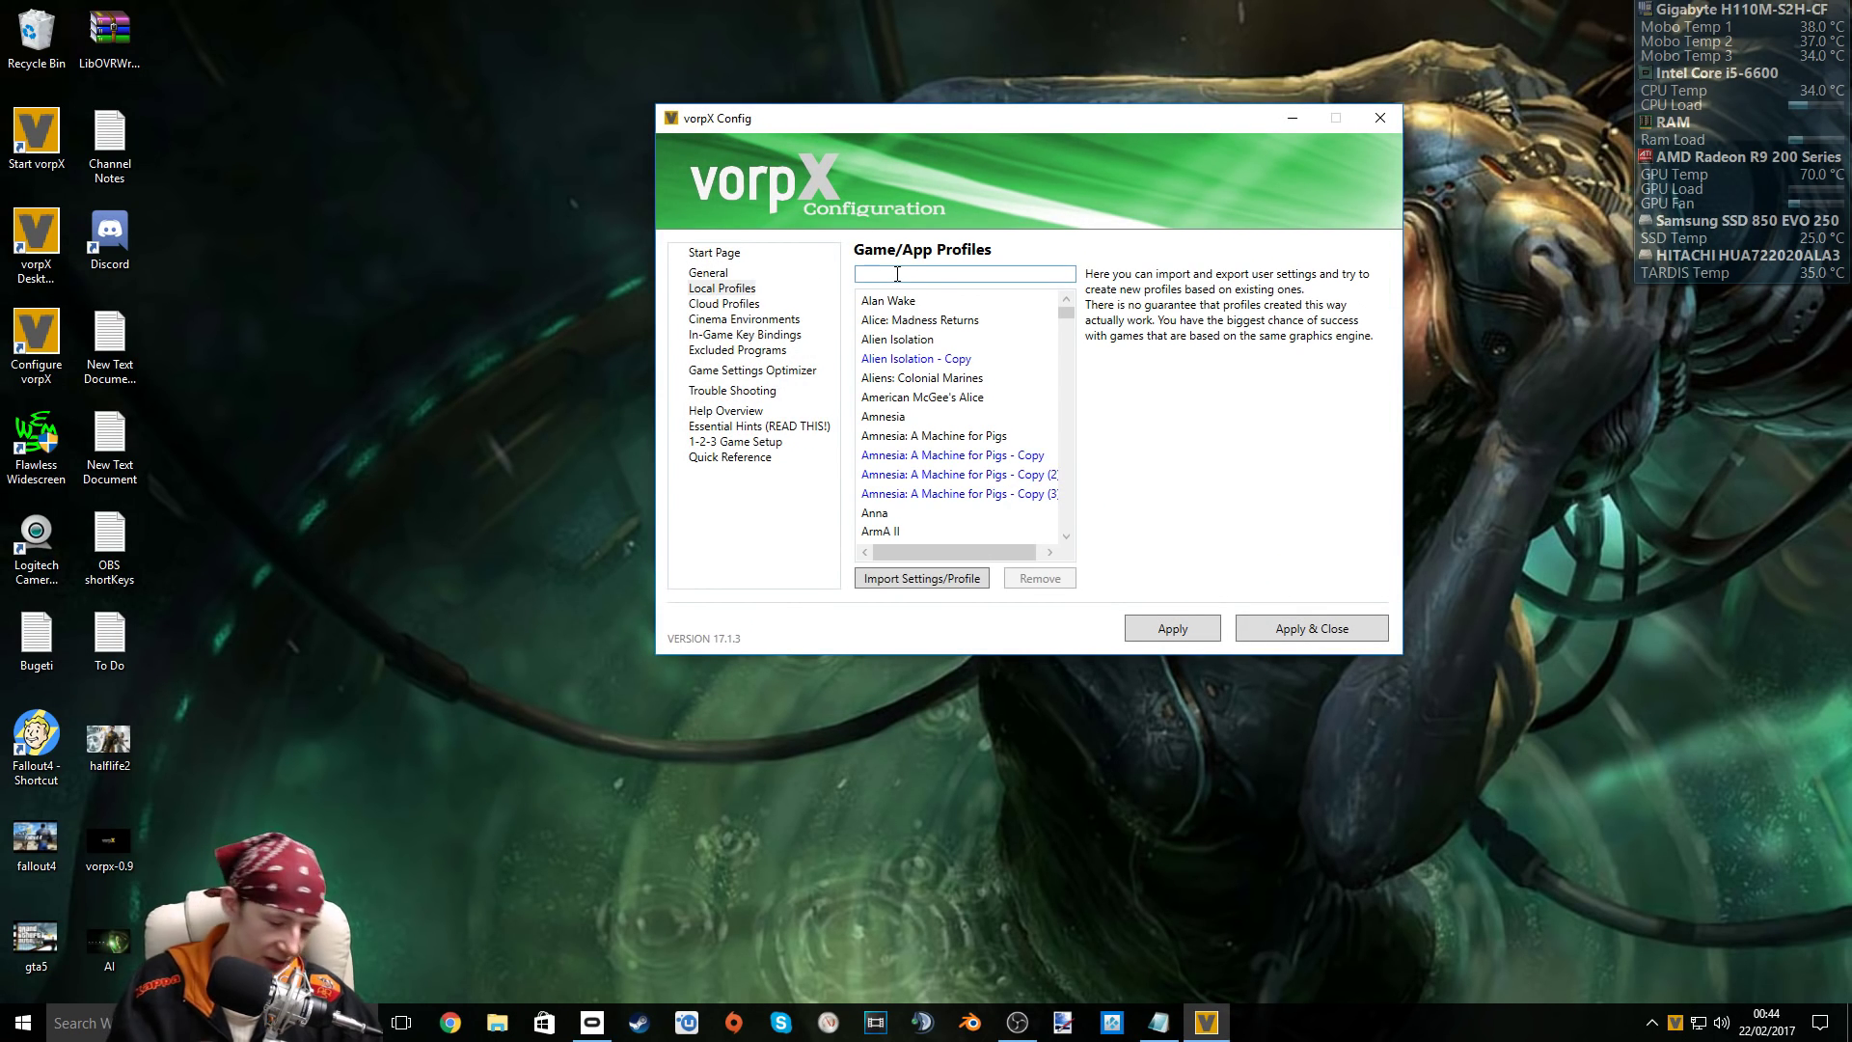
text(A)
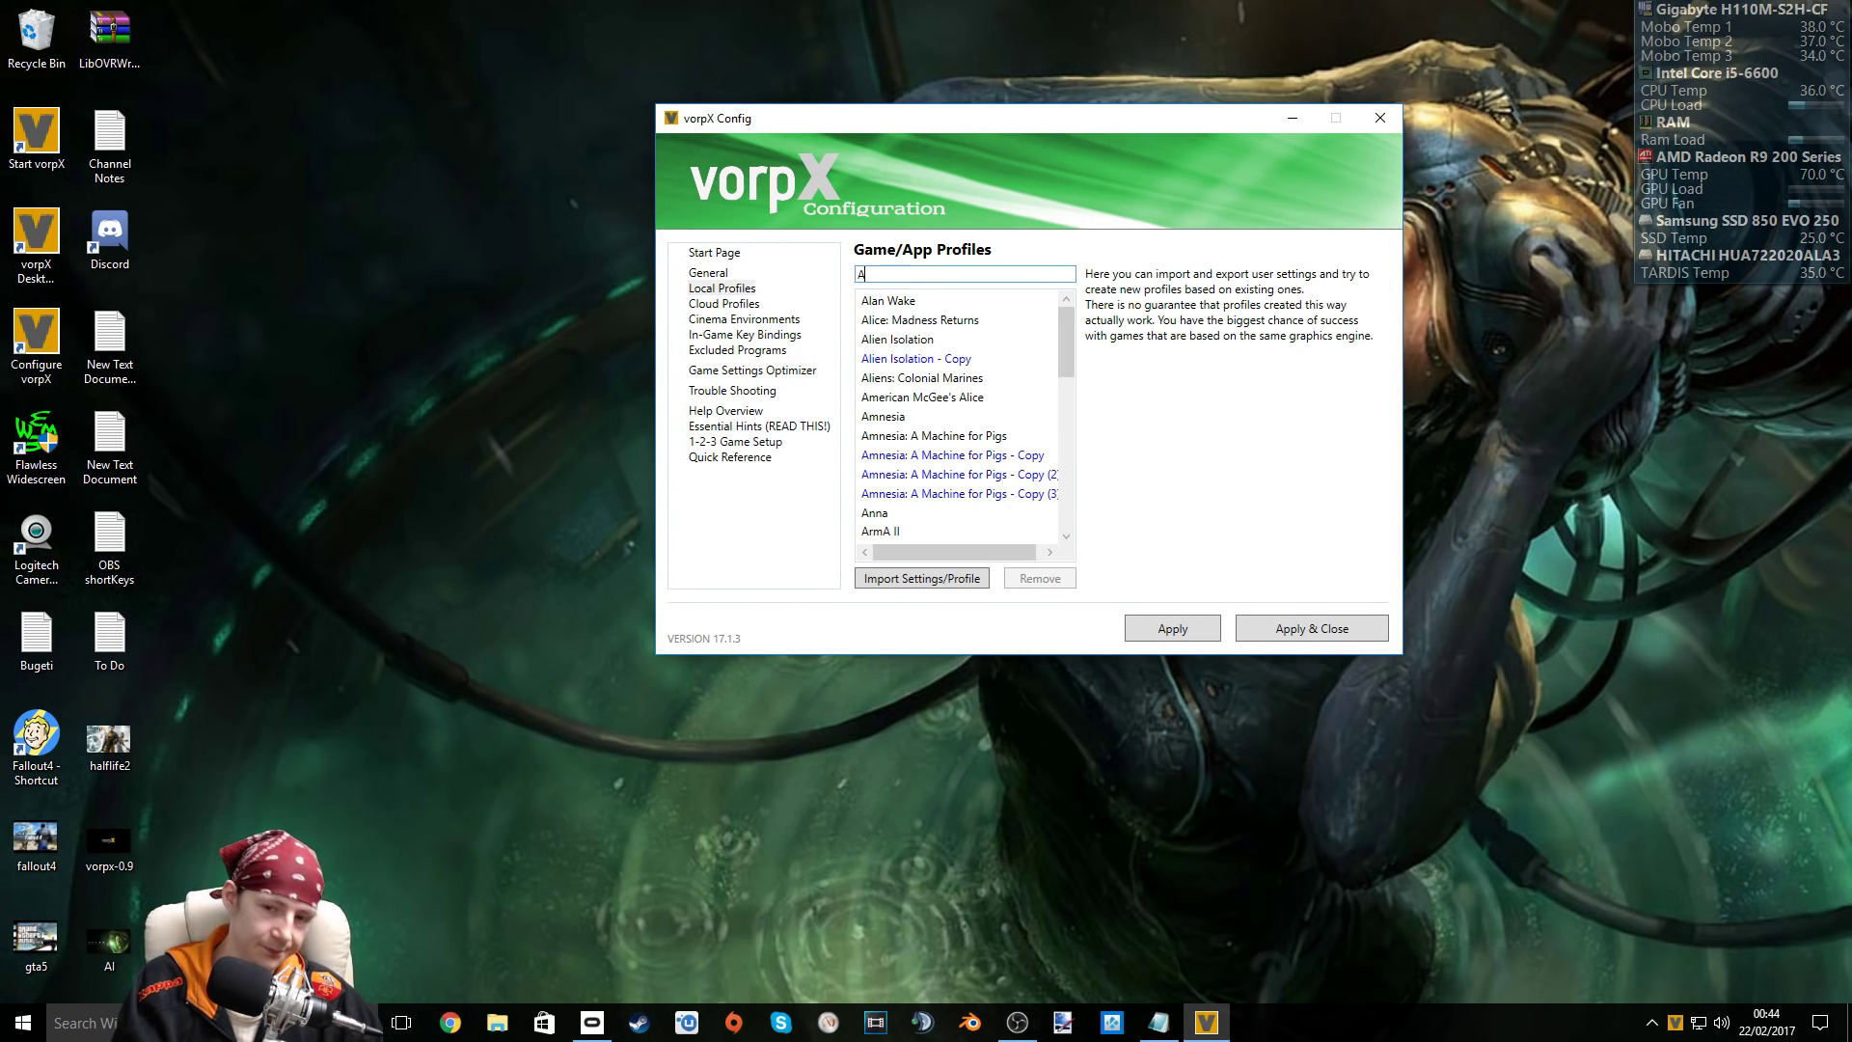
click(898, 338)
right_click(934, 339)
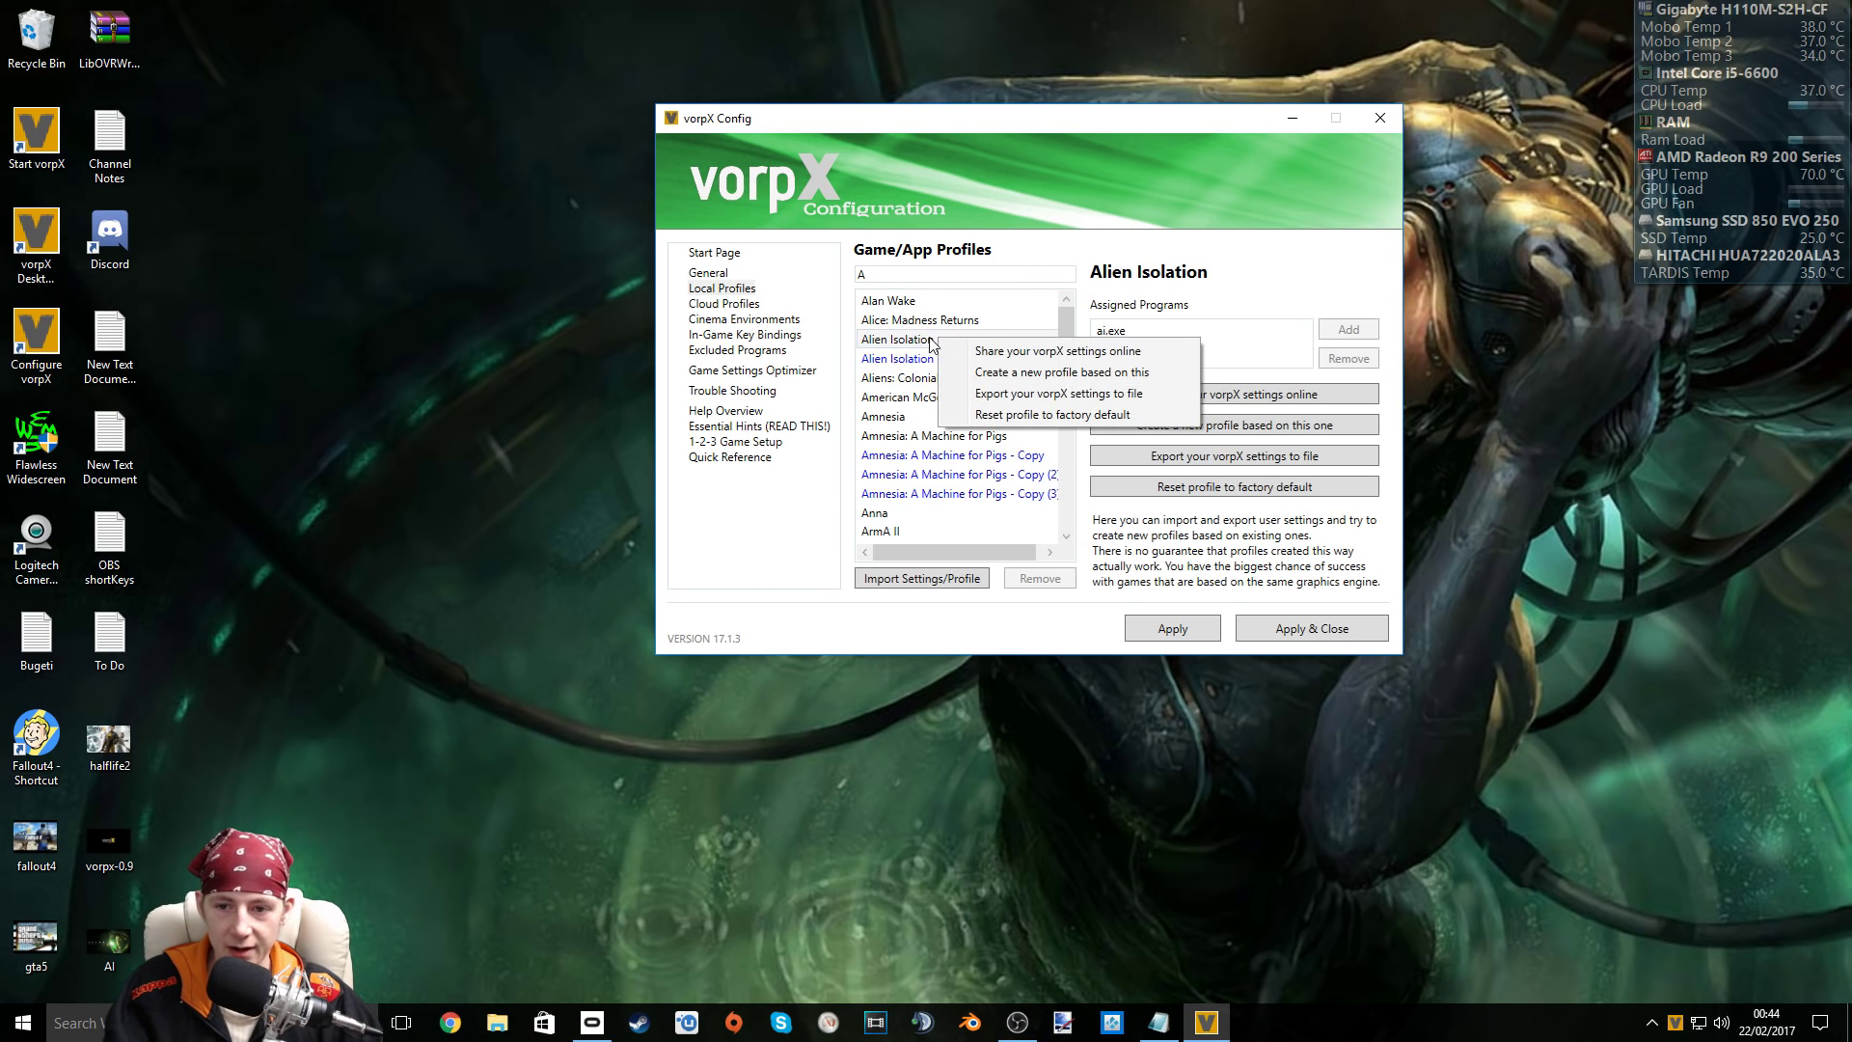
click(1013, 372)
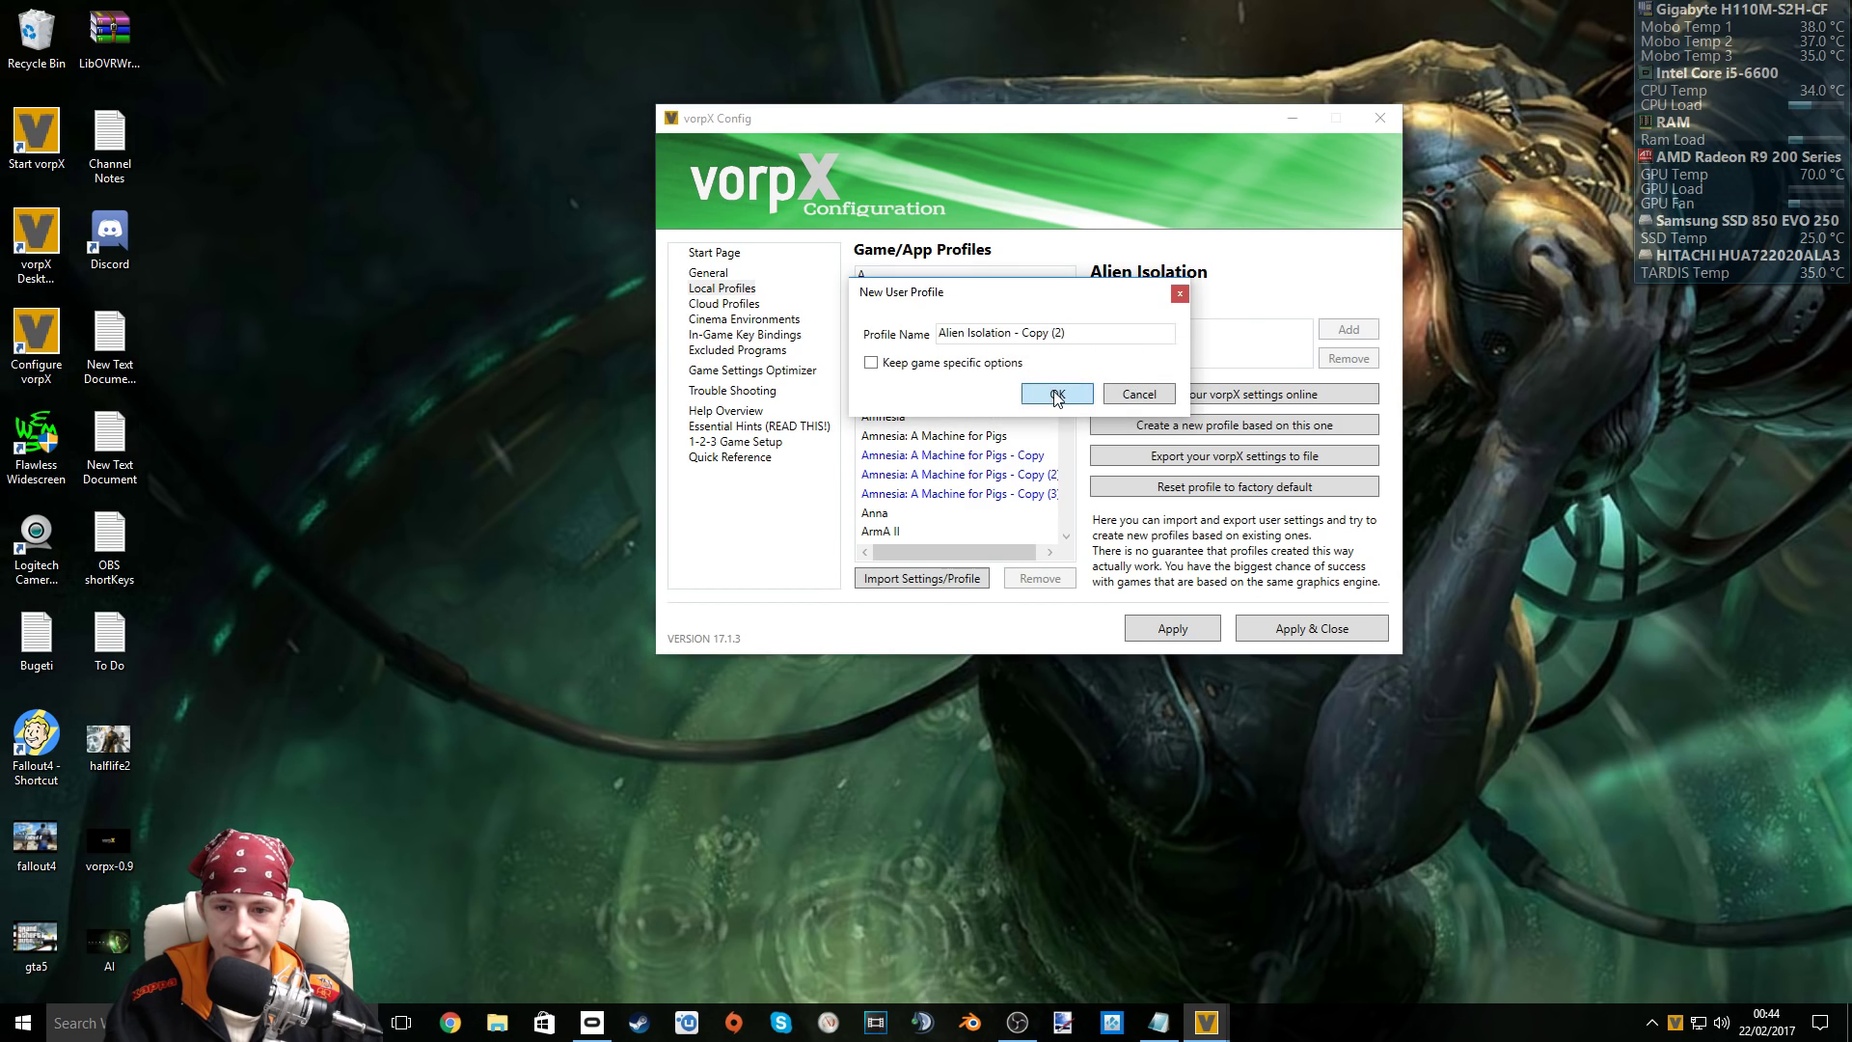
click(1055, 395)
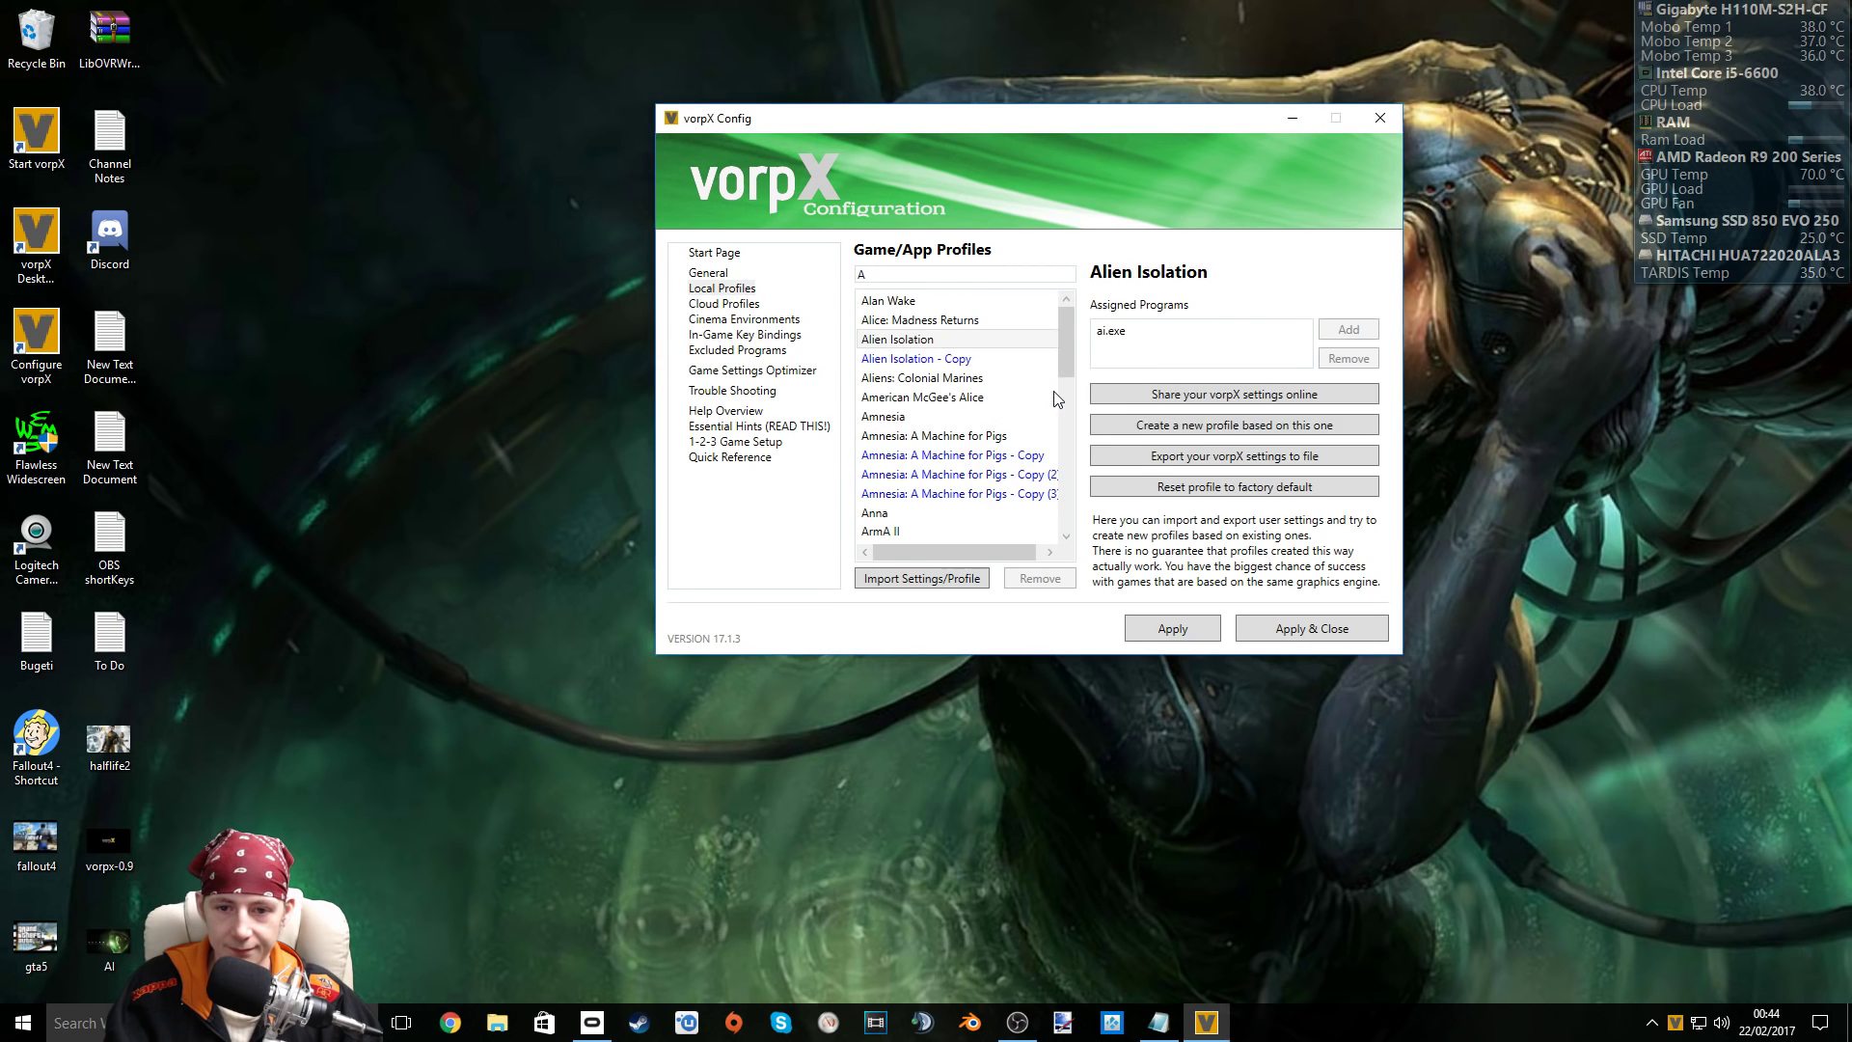
click(717, 375)
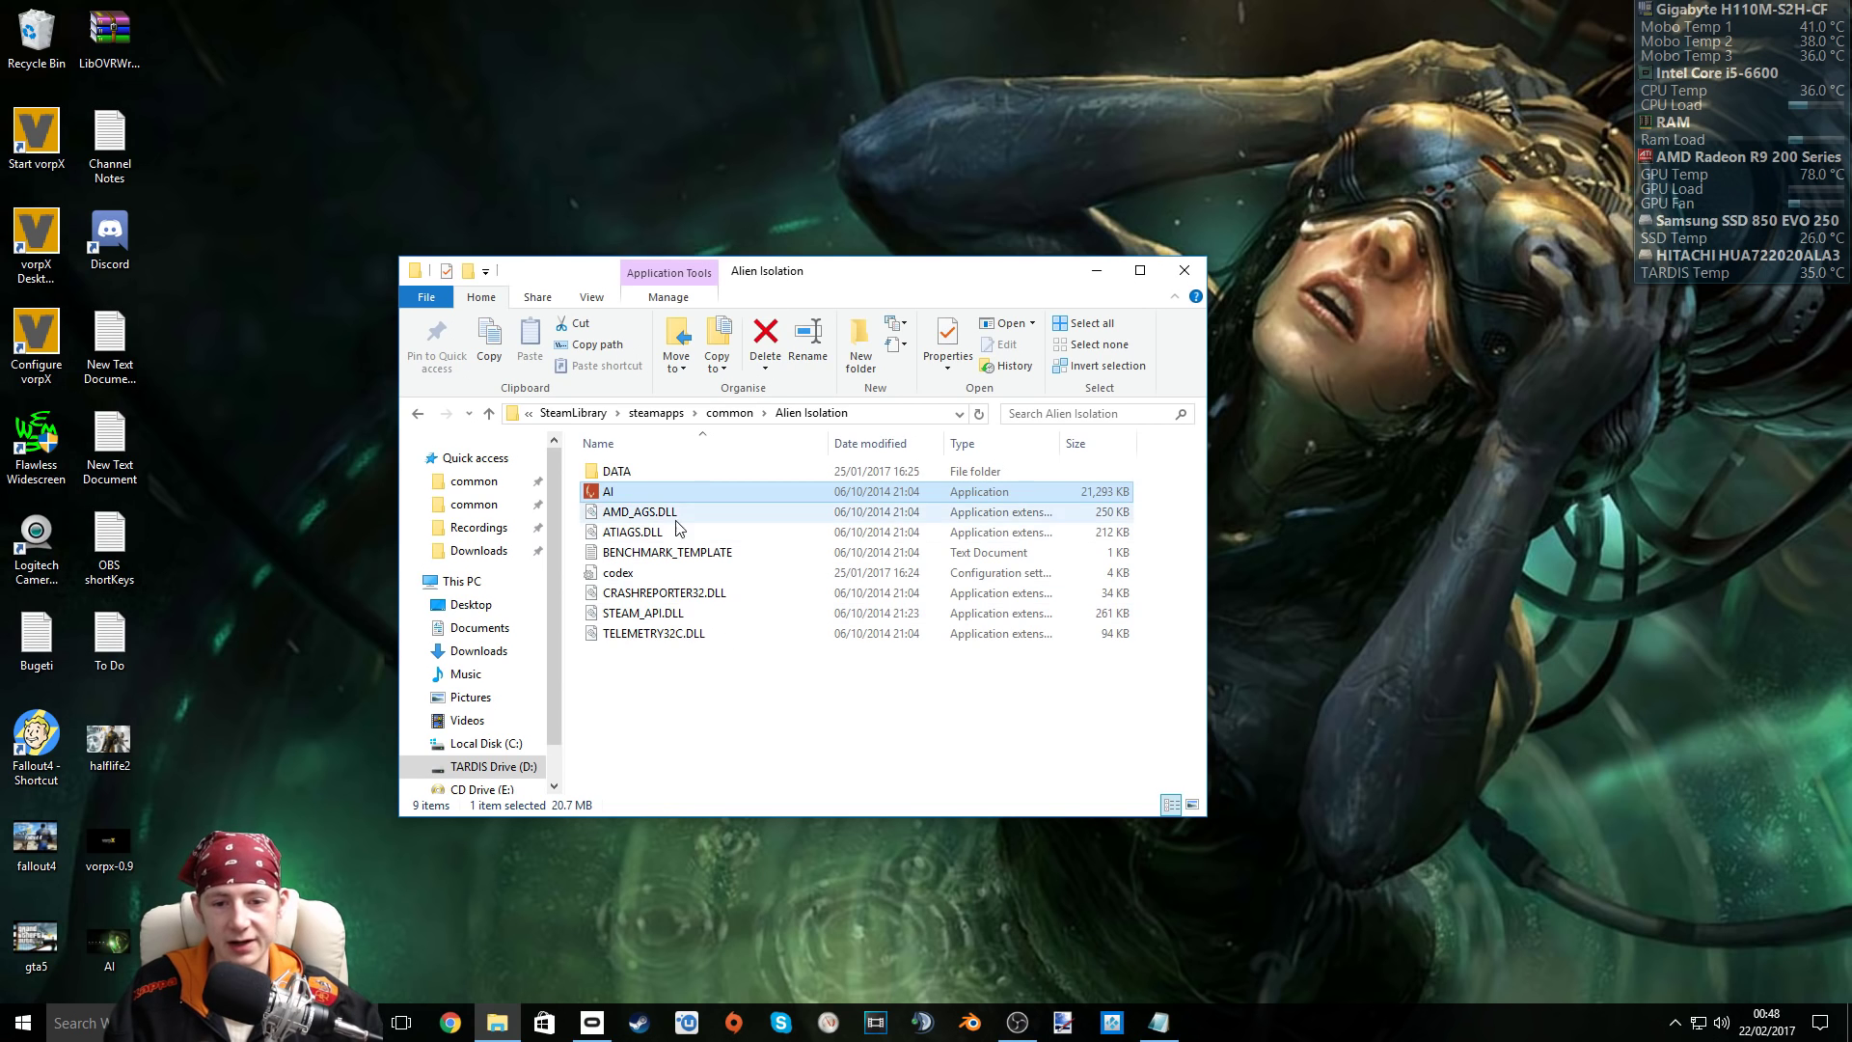
Step: Launch the AI application from the Alien Isolation folder and open the game's video options
double_click(643, 498)
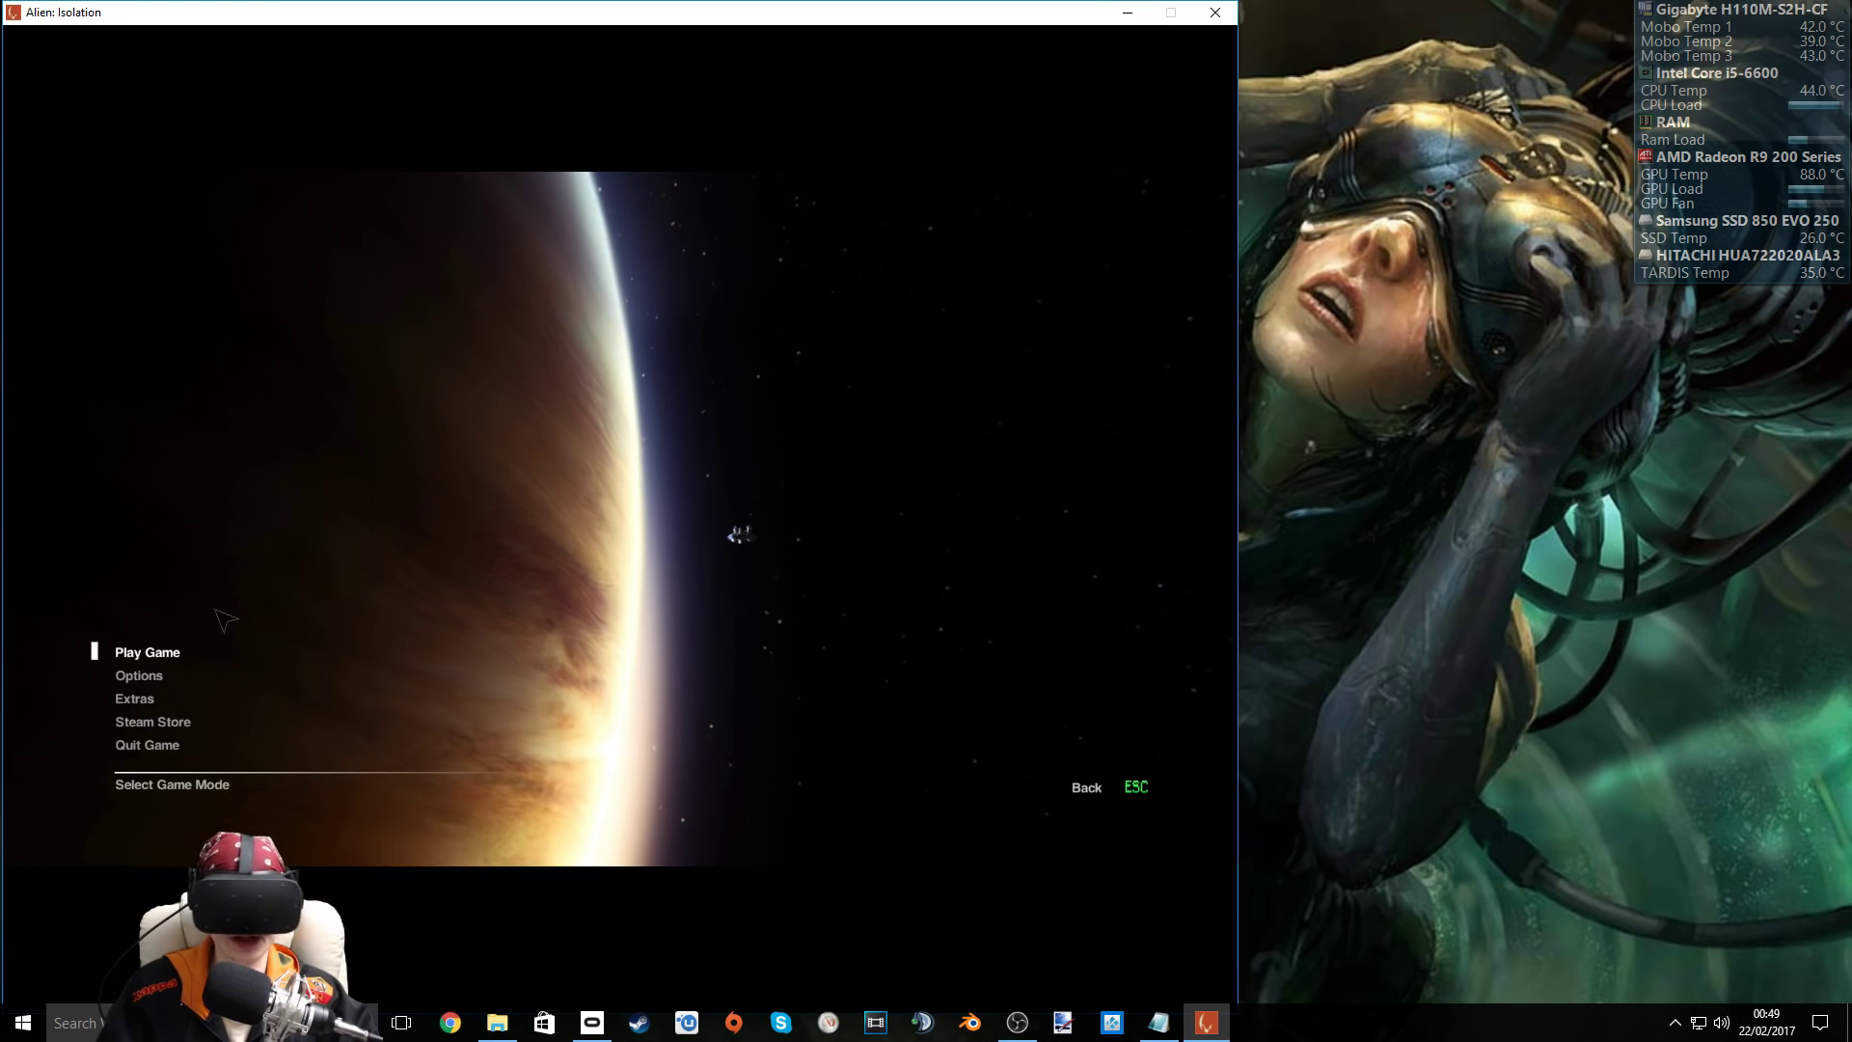
key(Down)
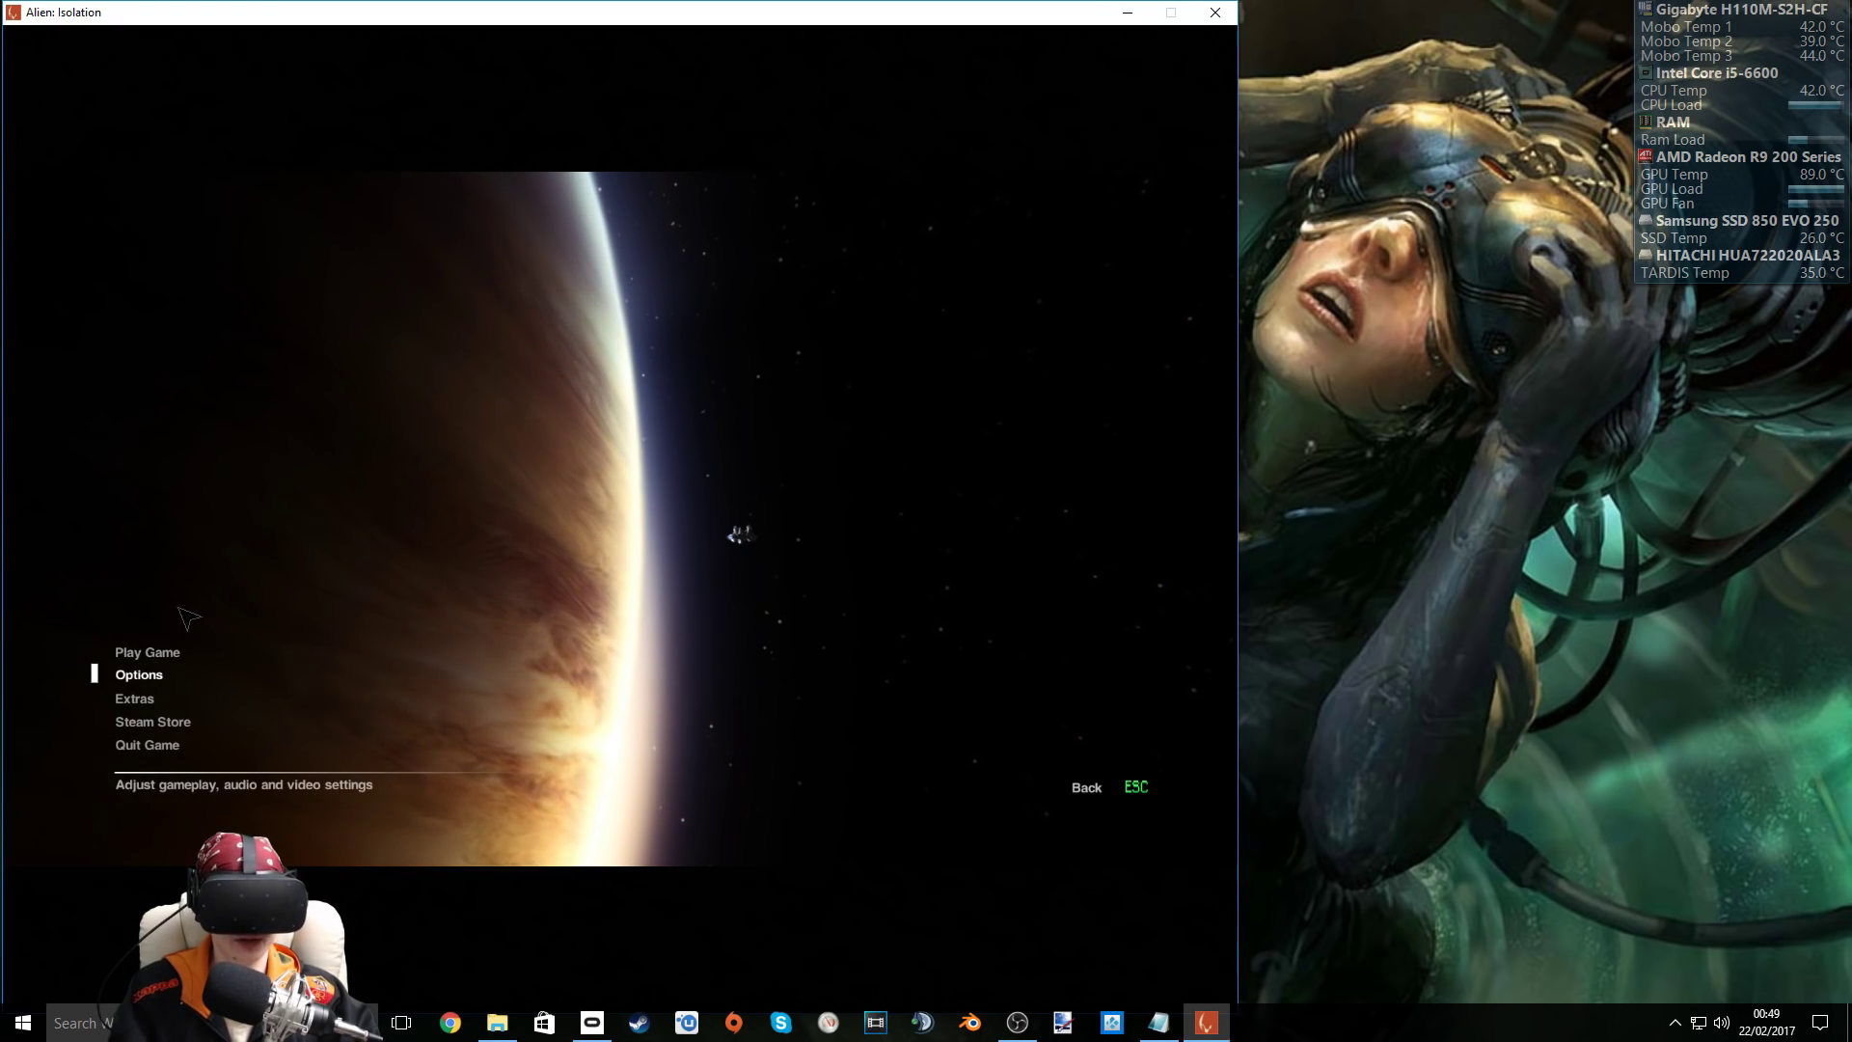
key(Return)
key(Down)
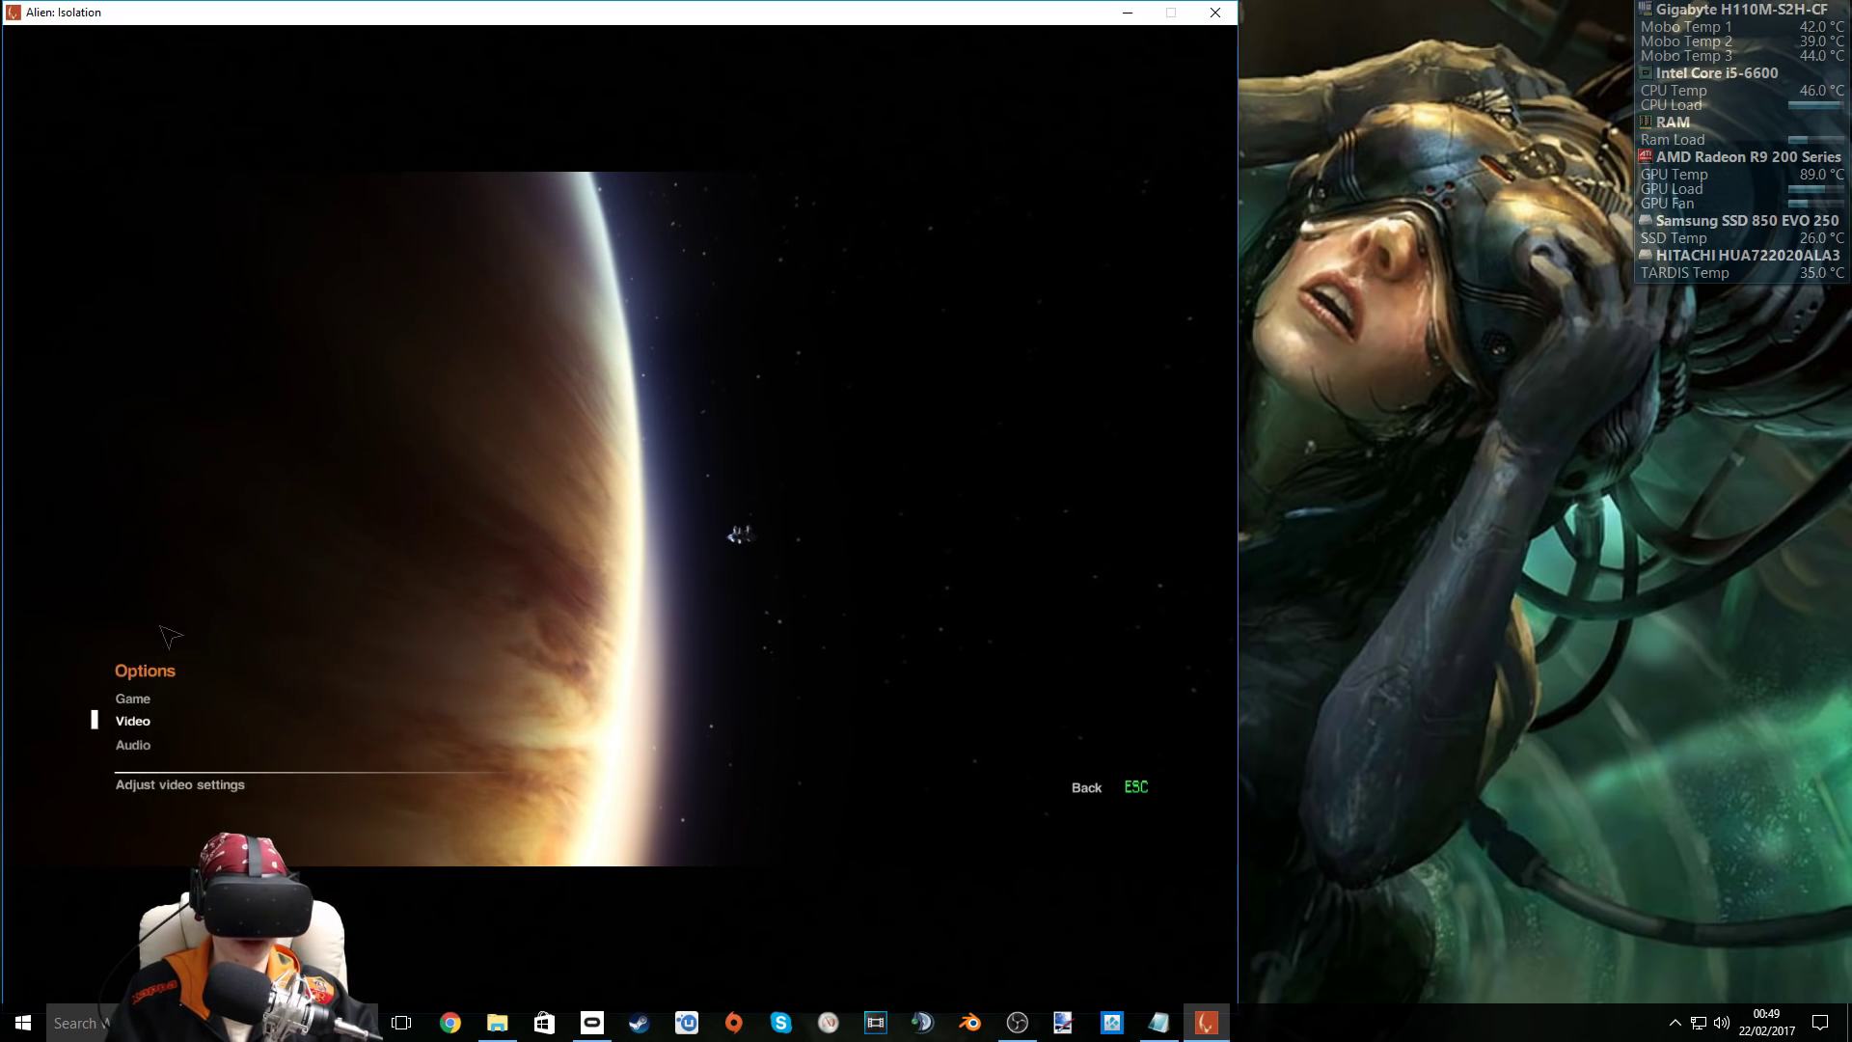
key(Down)
key(Up)
key(Return)
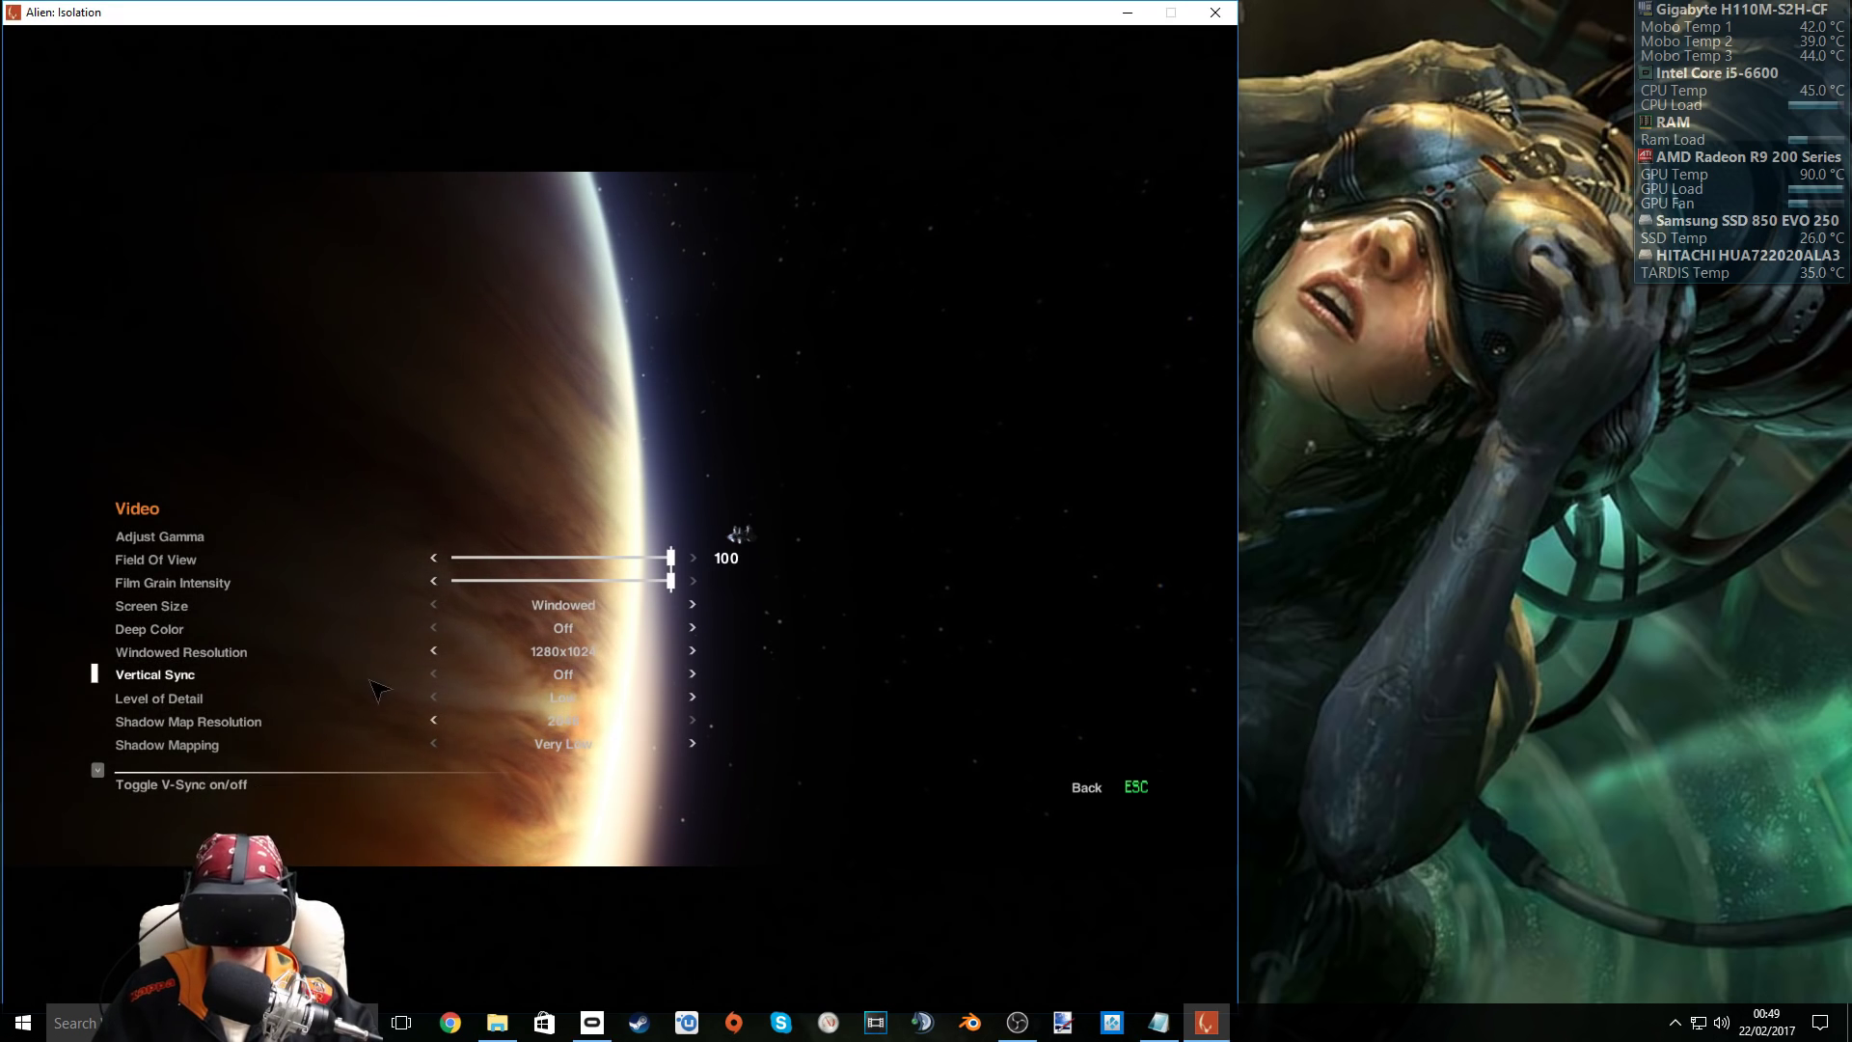
Step: Review the game's video settings from Vertical Sync down to Planar Reflections and return to the main menu
key(Down)
key(Down)
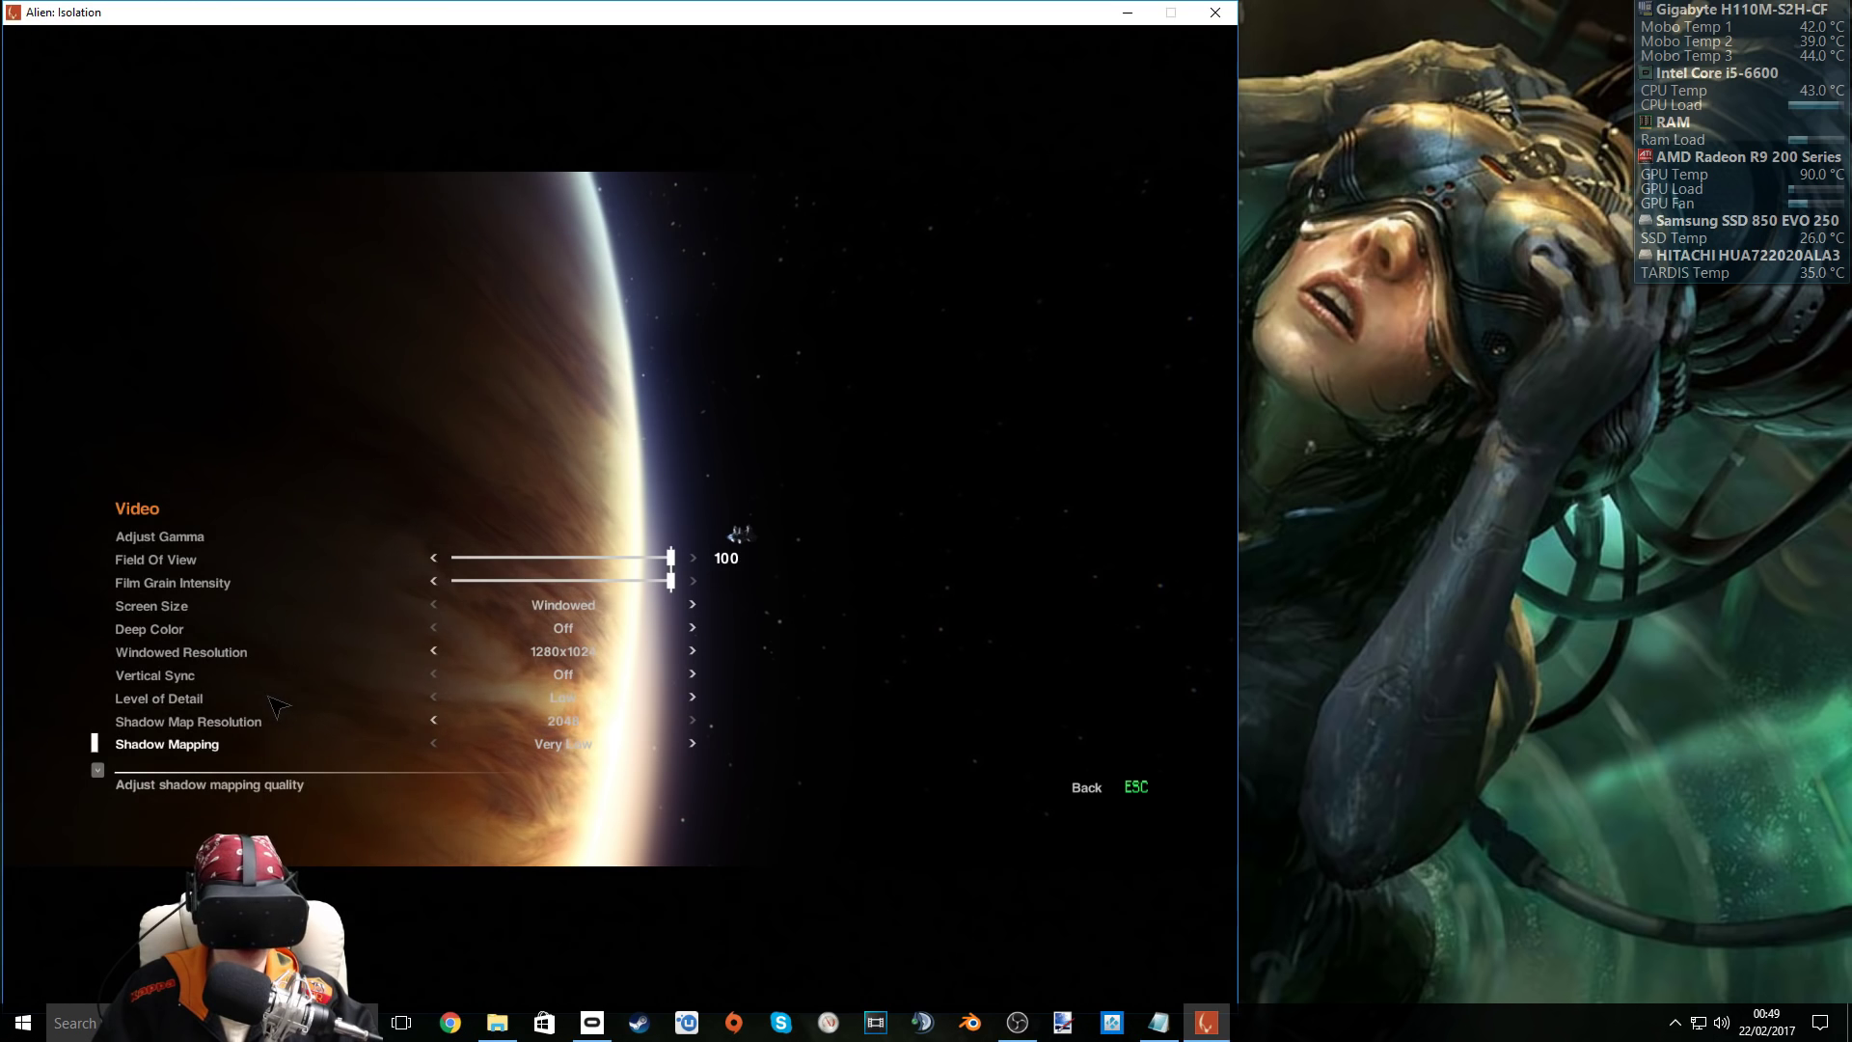
scroll(277, 707, down, 3)
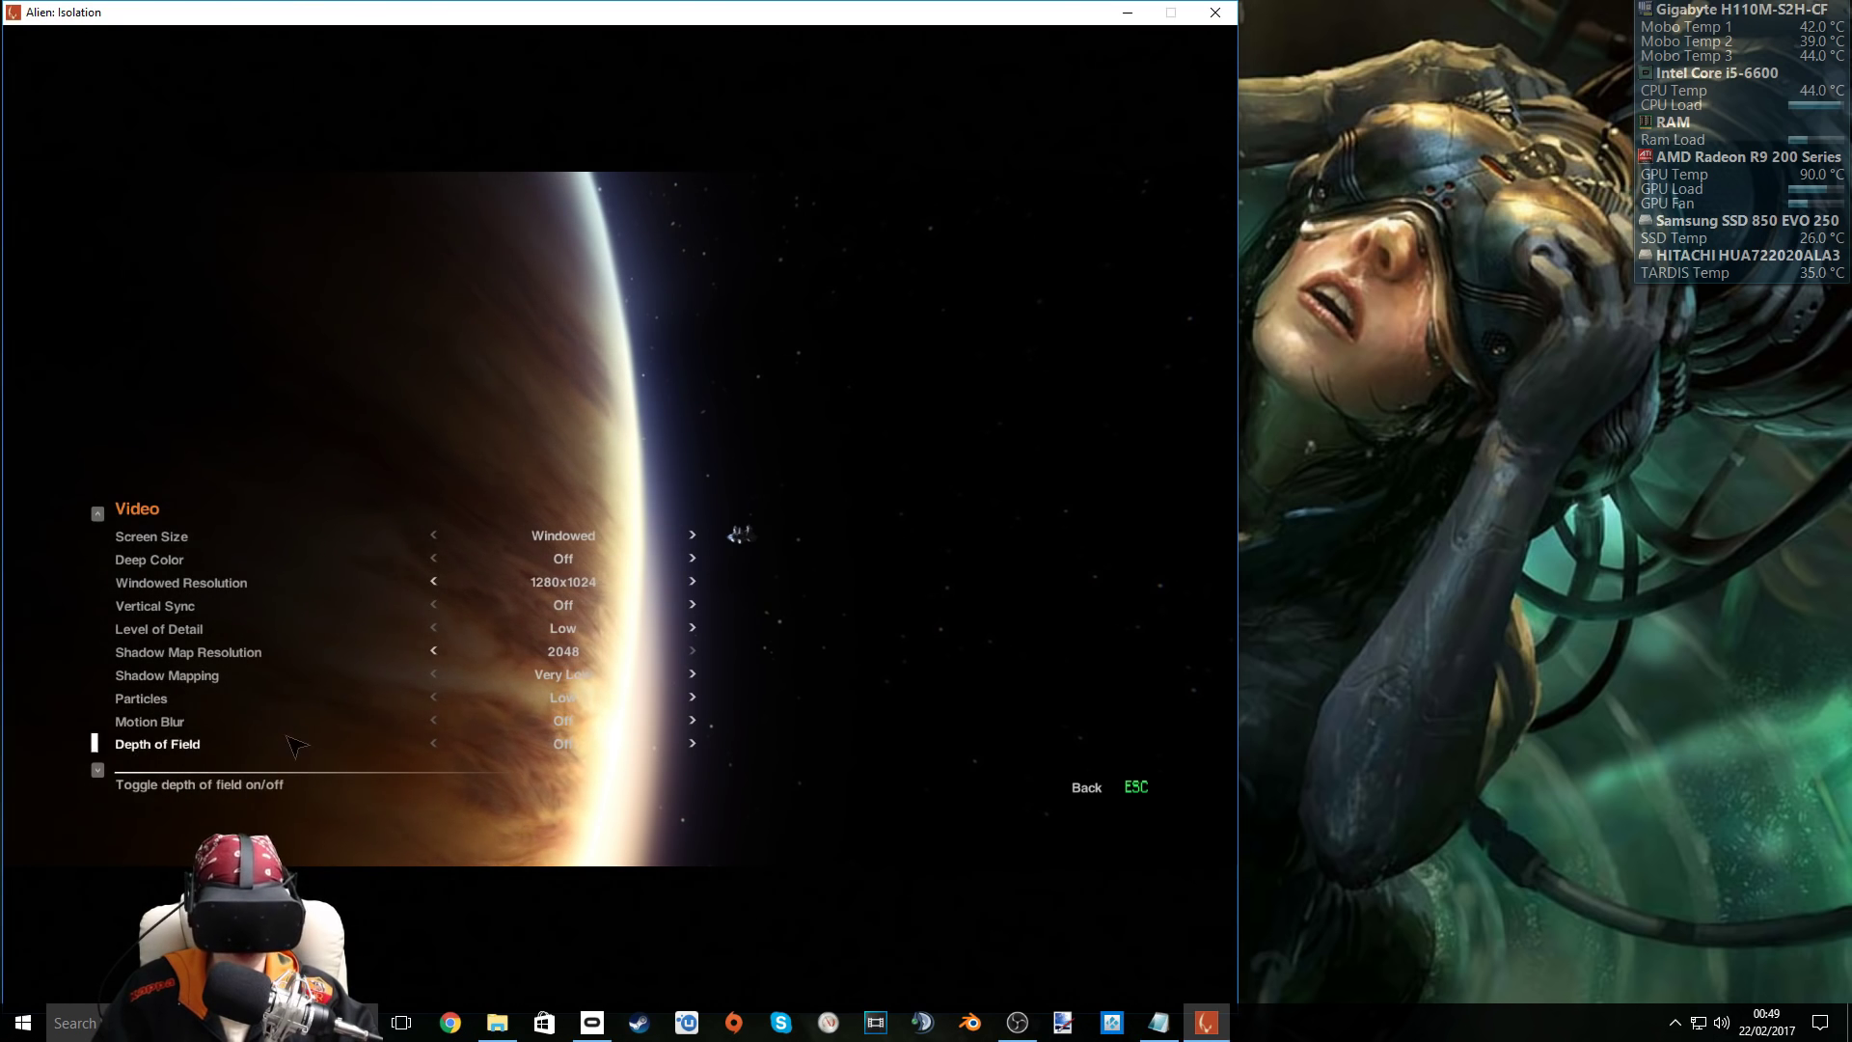
scroll(294, 735, down, 2)
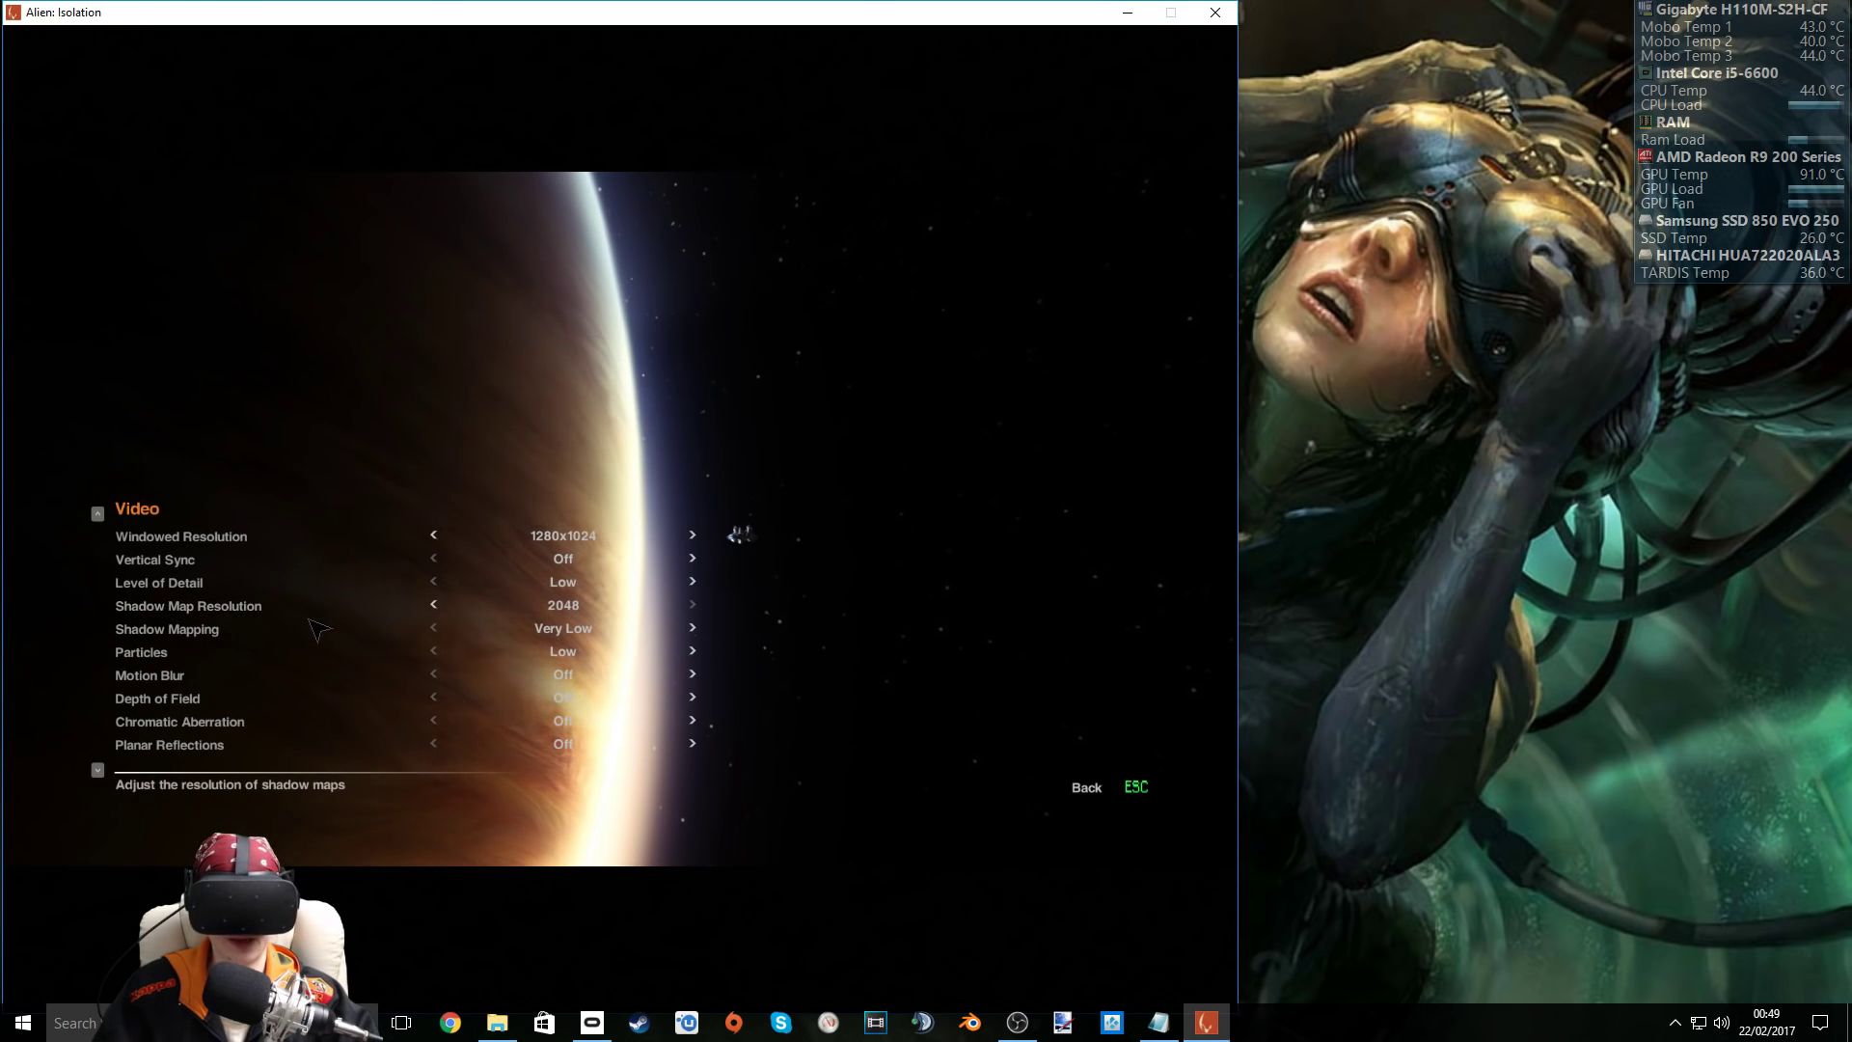
key(Escape)
key(Escape)
Step: Start playing the game from the main menu and skip the opening intro sequence
key(Up)
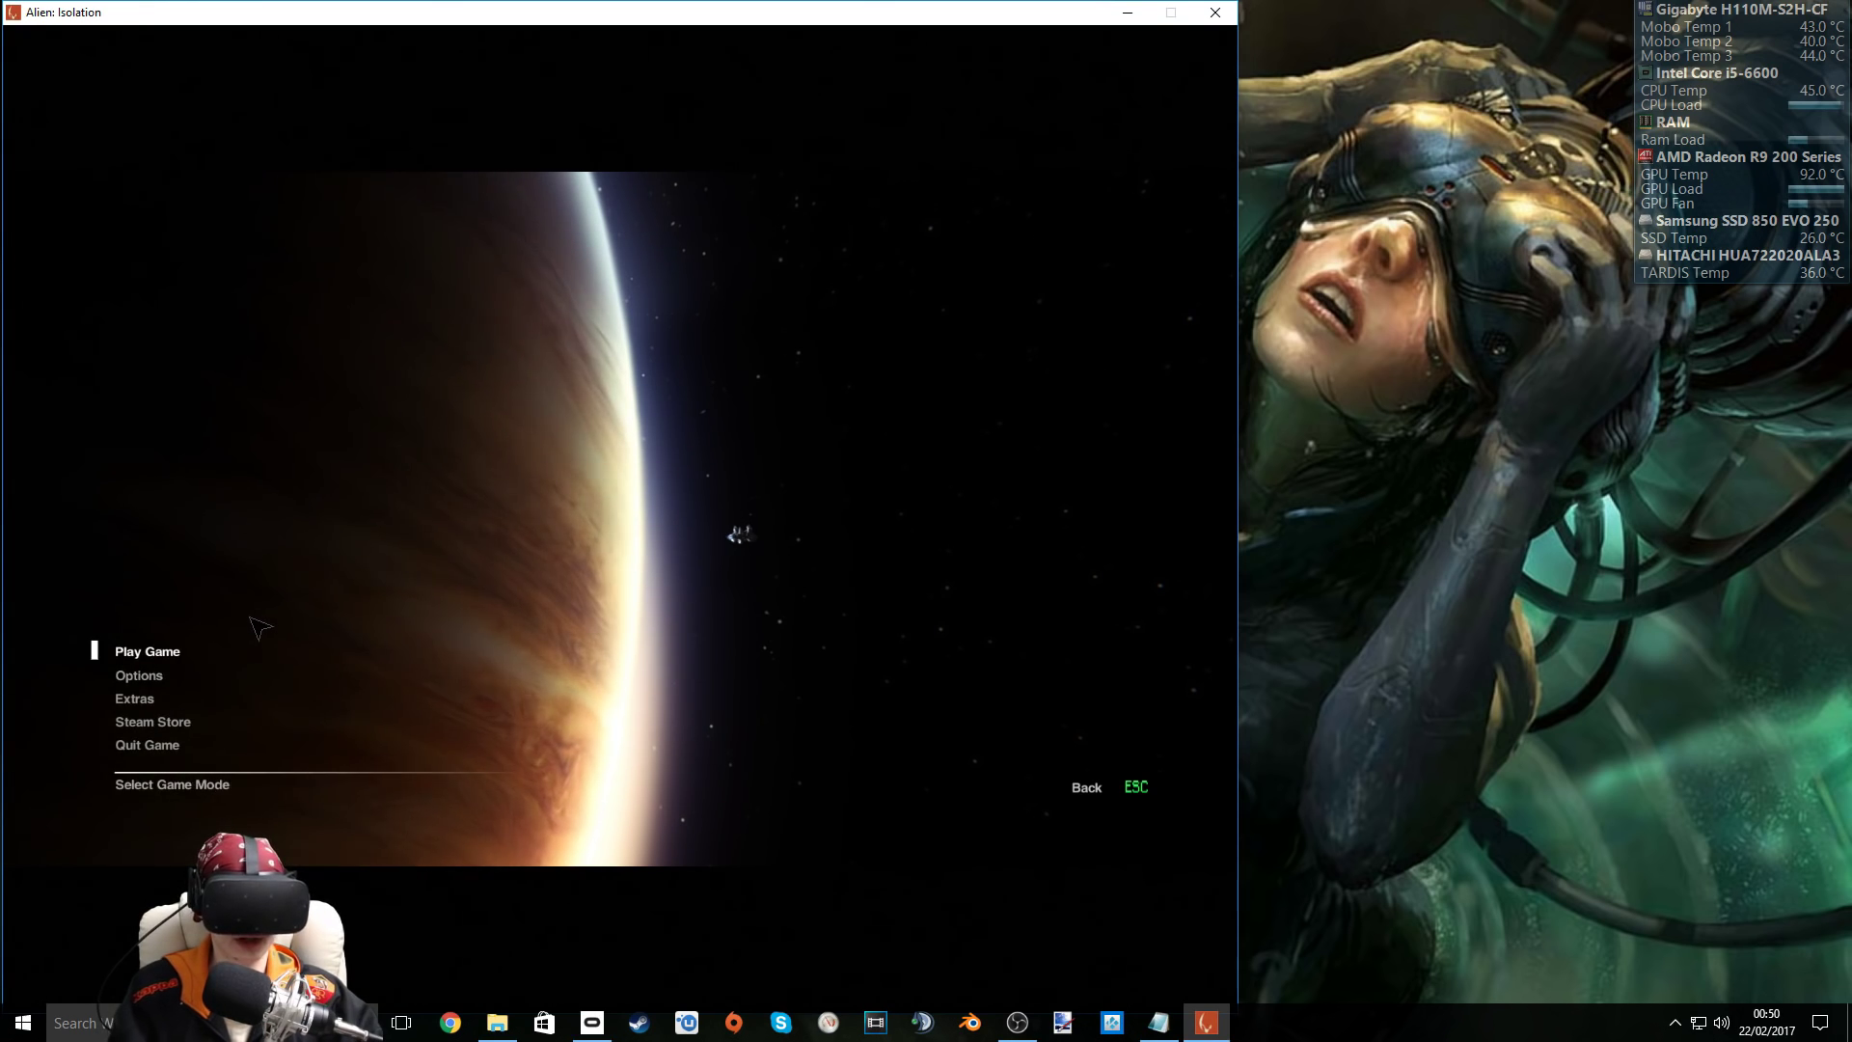
key(Return)
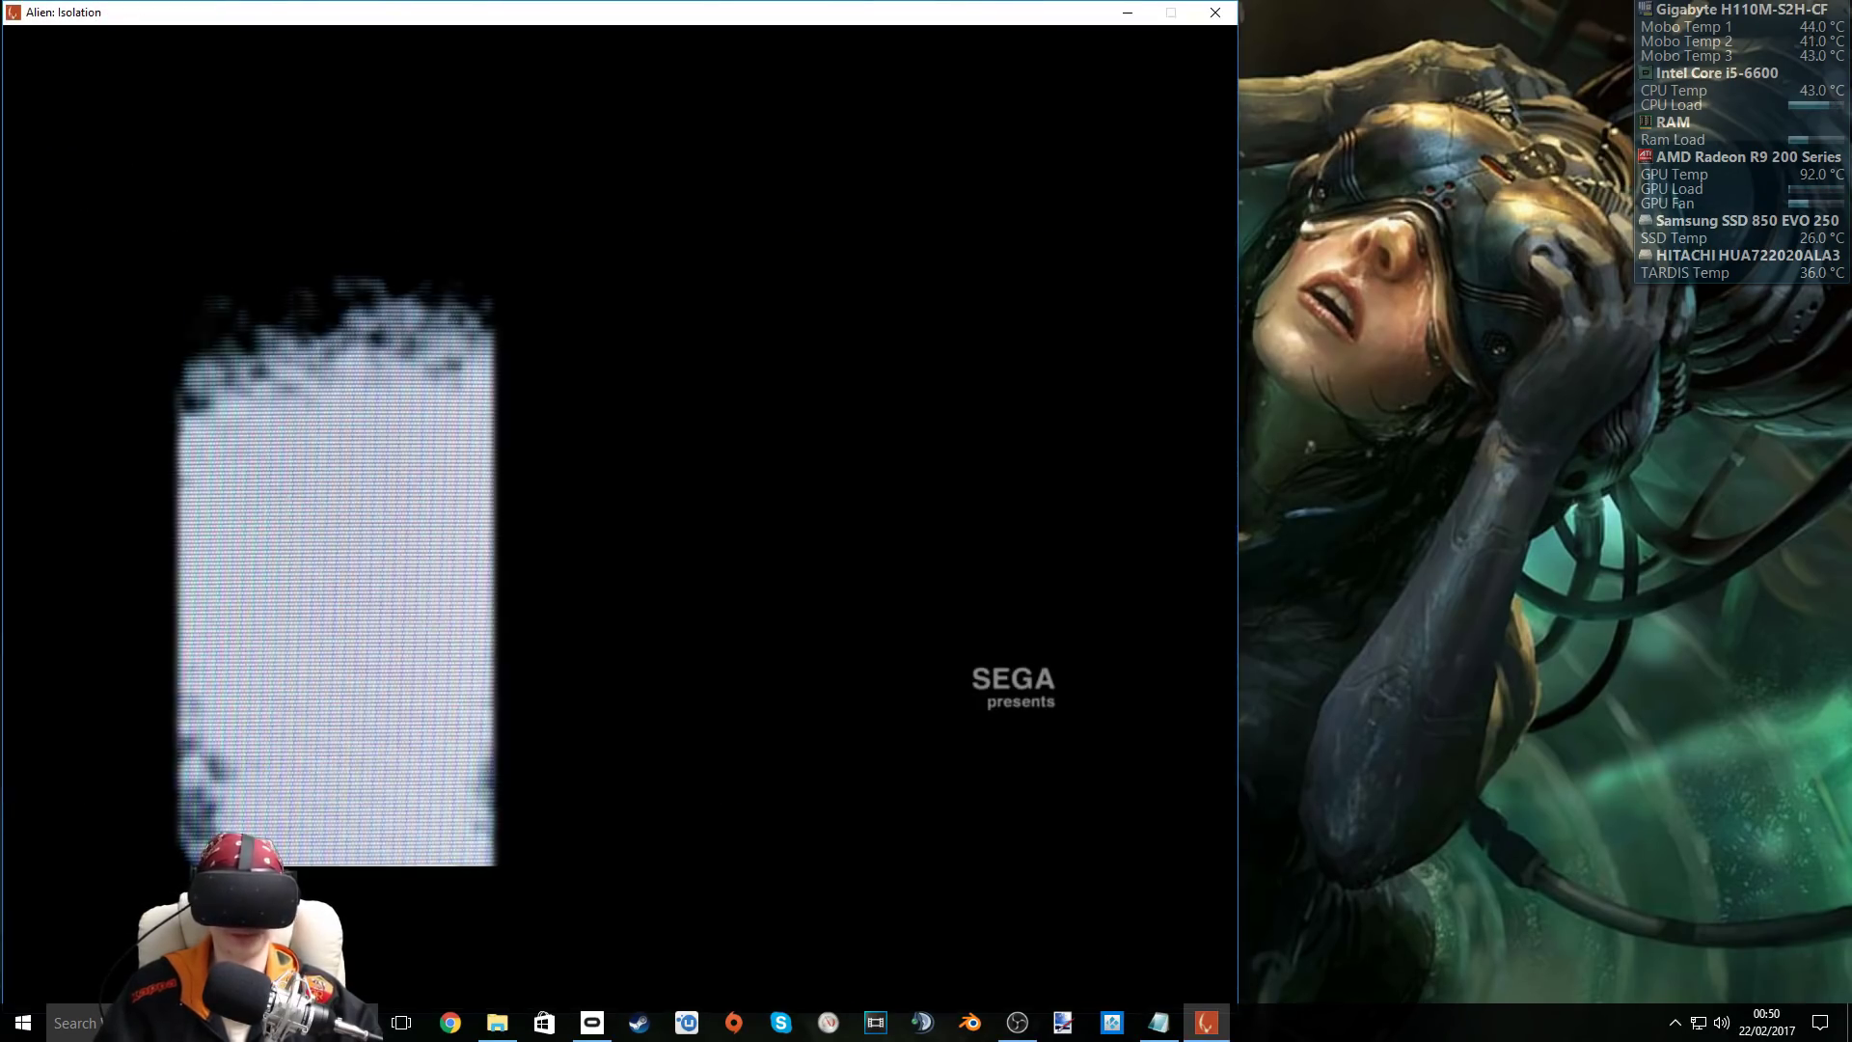
key(space)
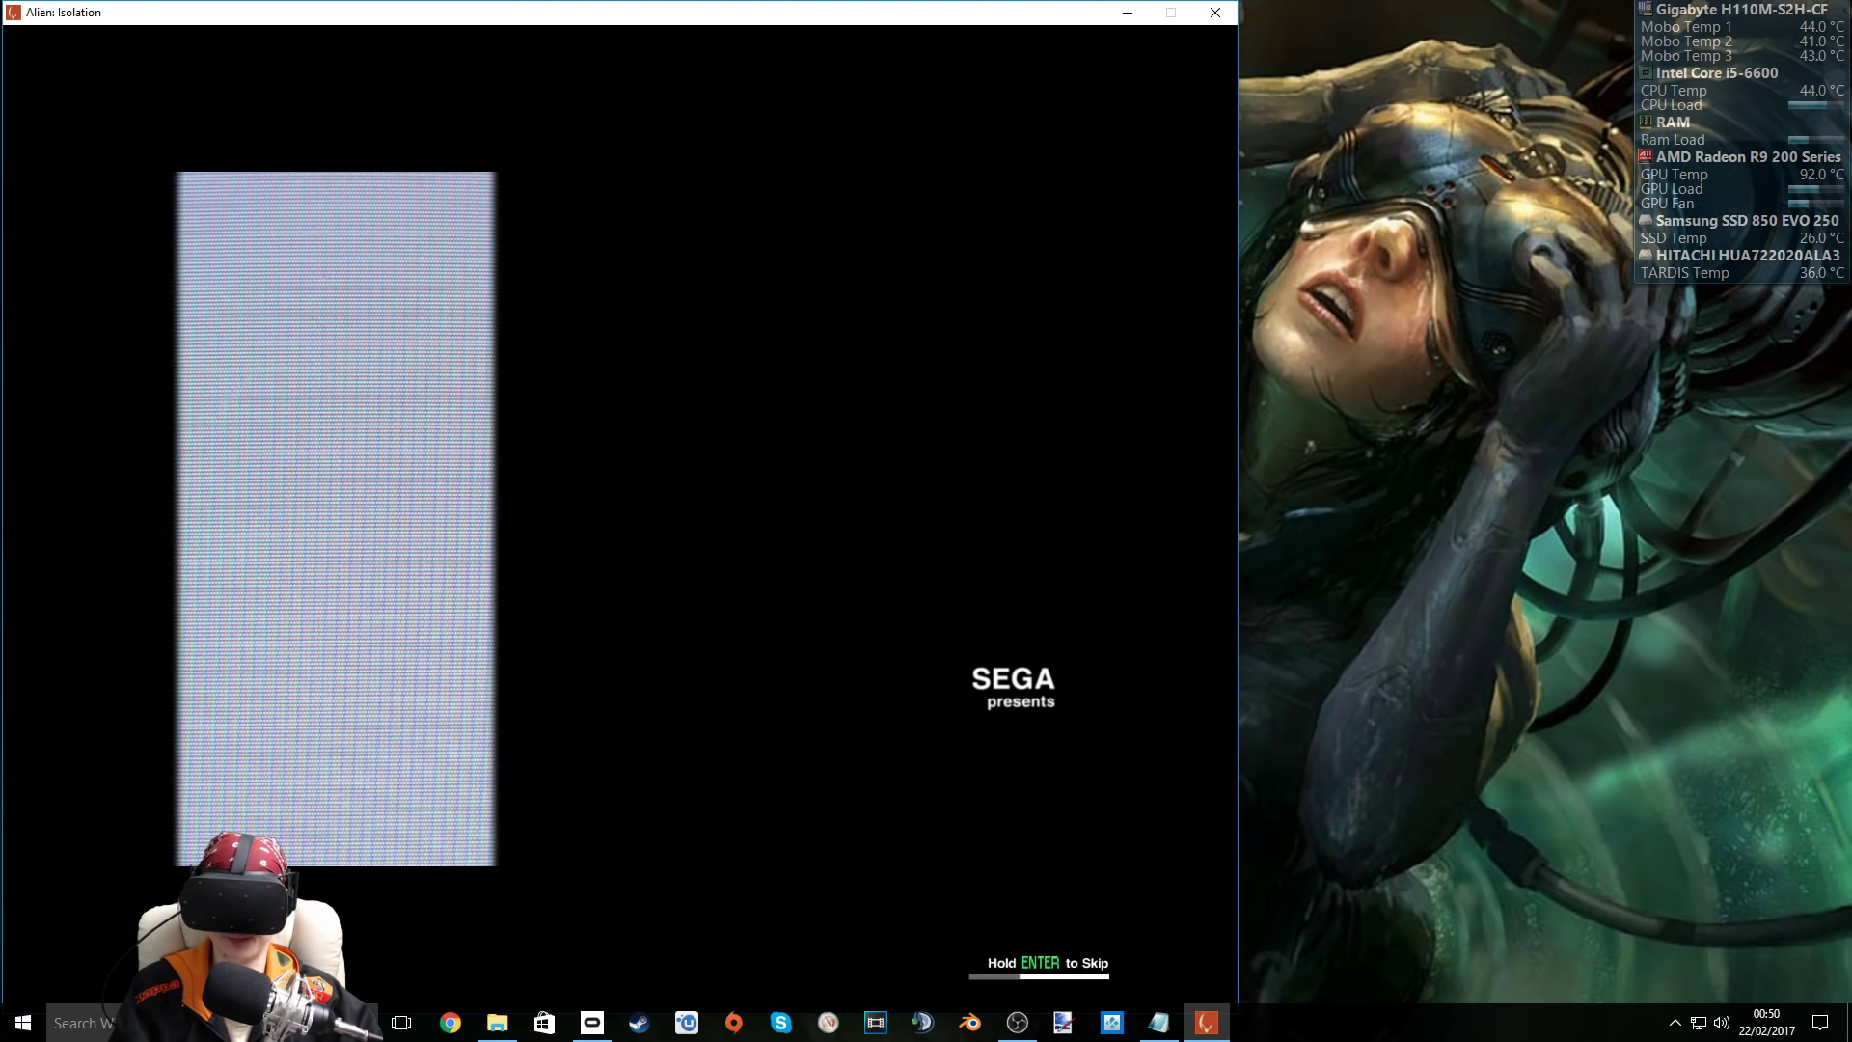
key(space)
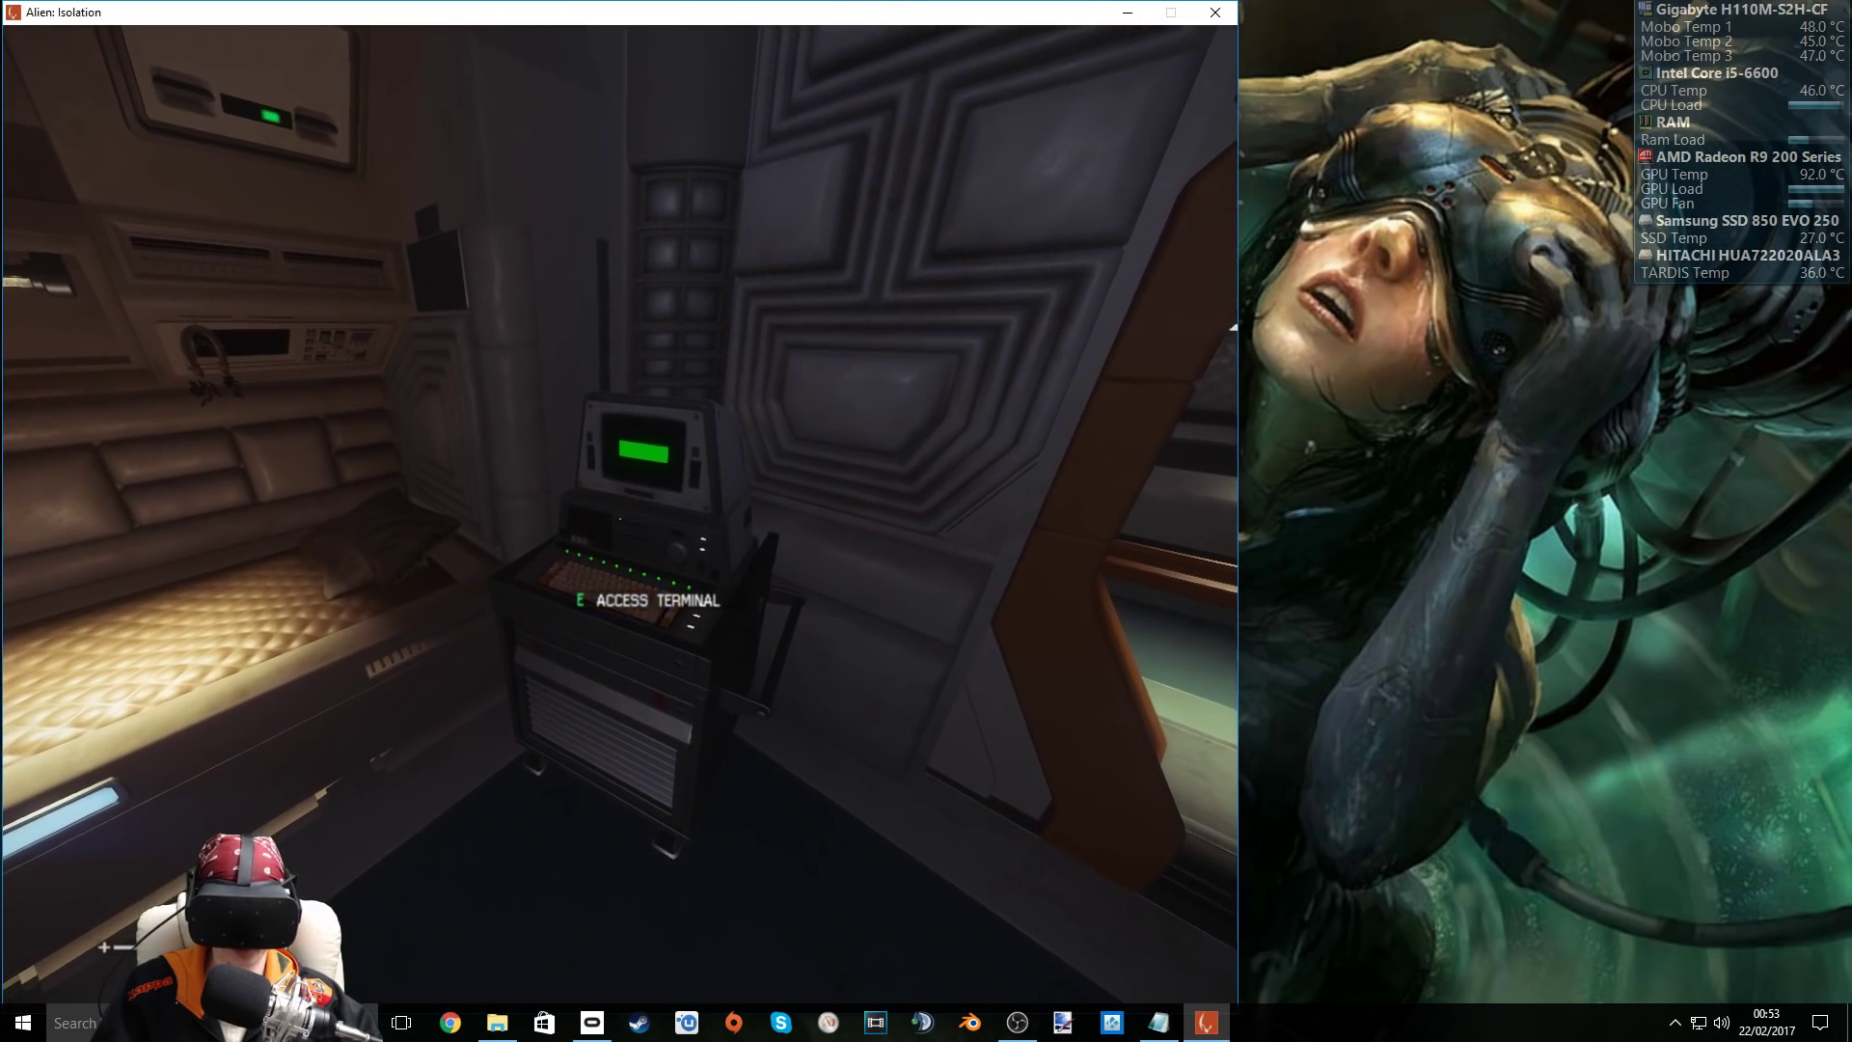
Step: Access the in-game personal terminal, read the "Just Missed You" message and exit the terminal
key(e)
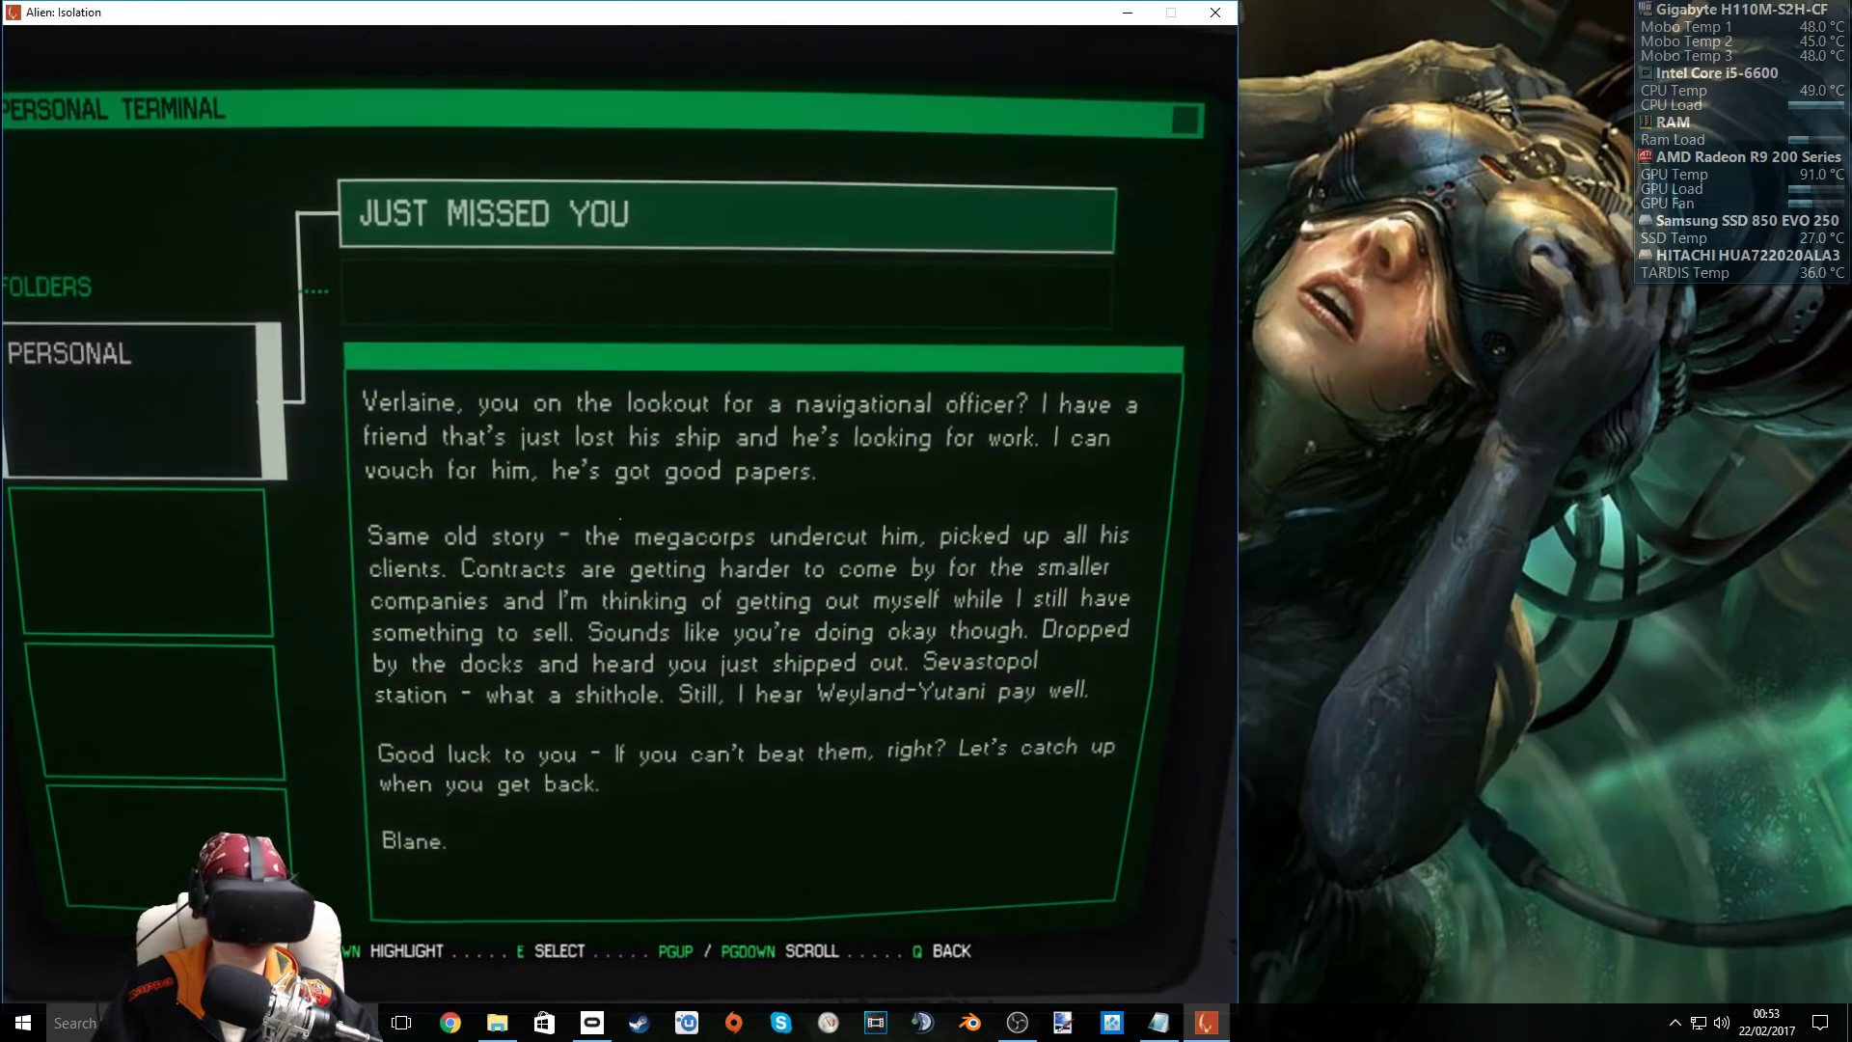
key(q)
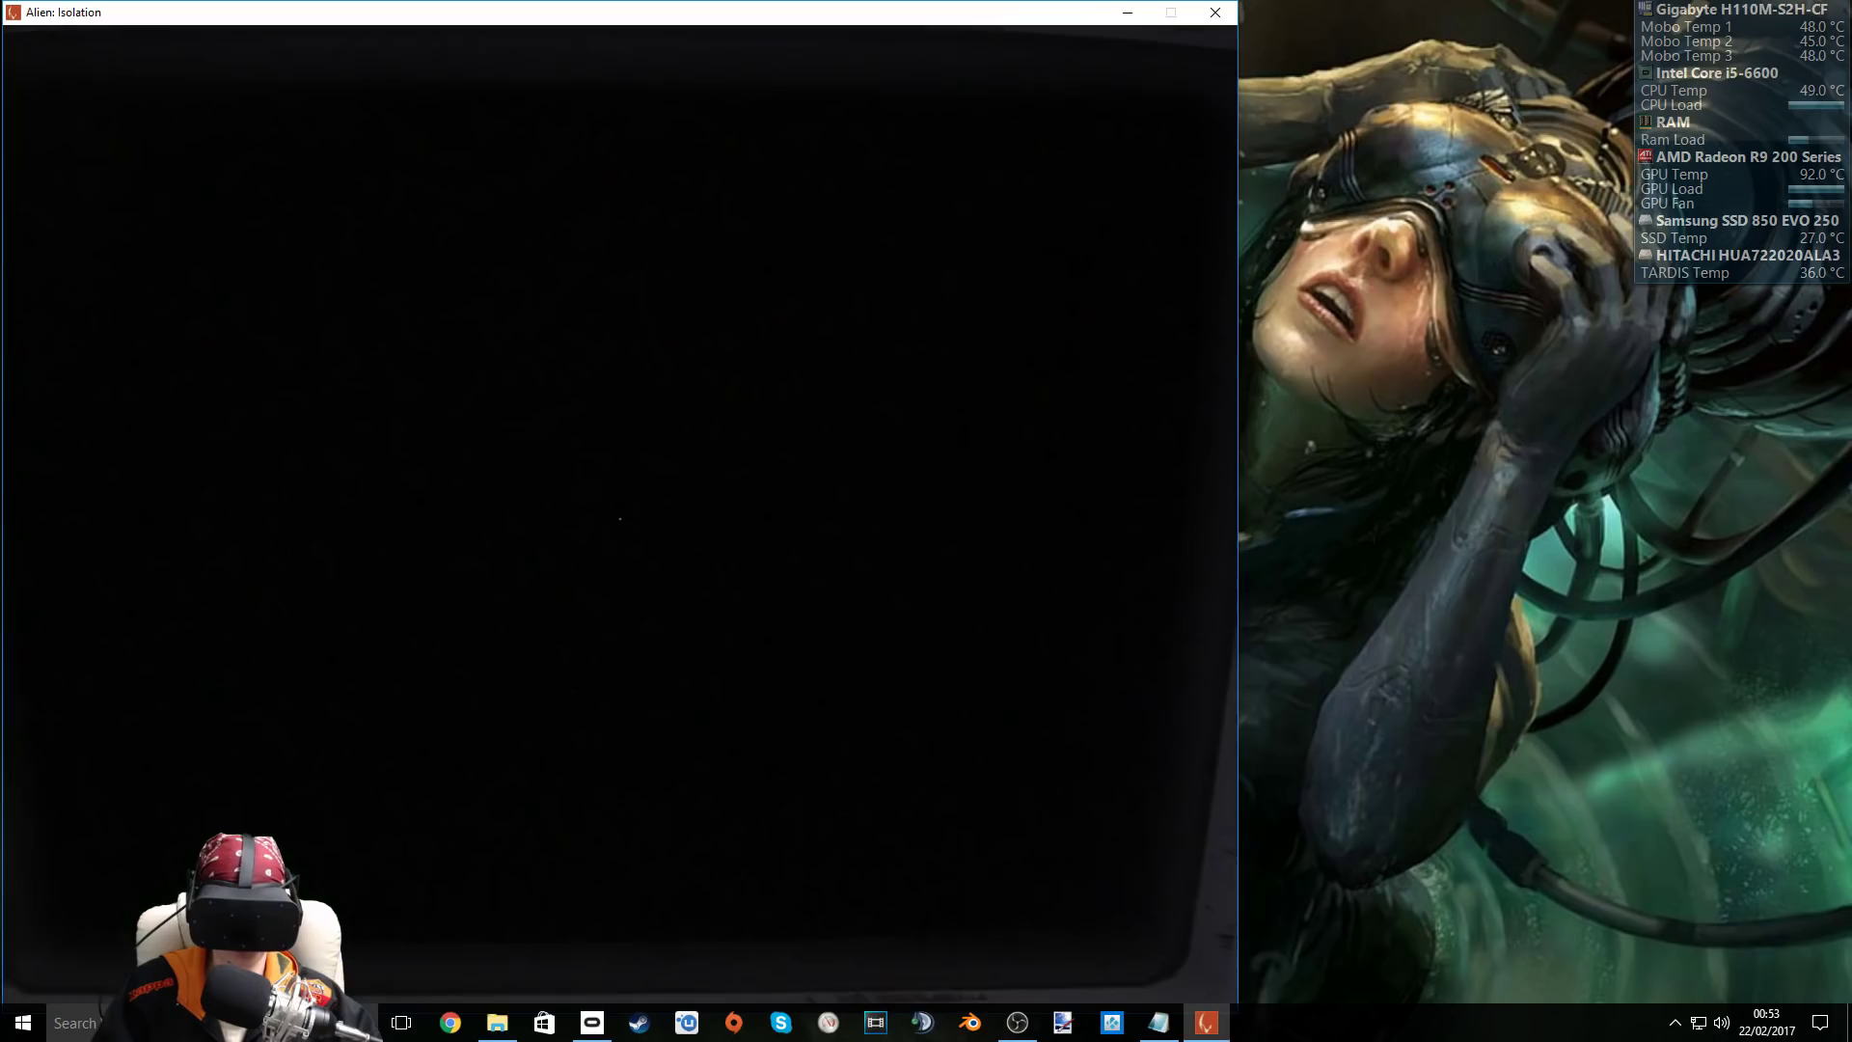